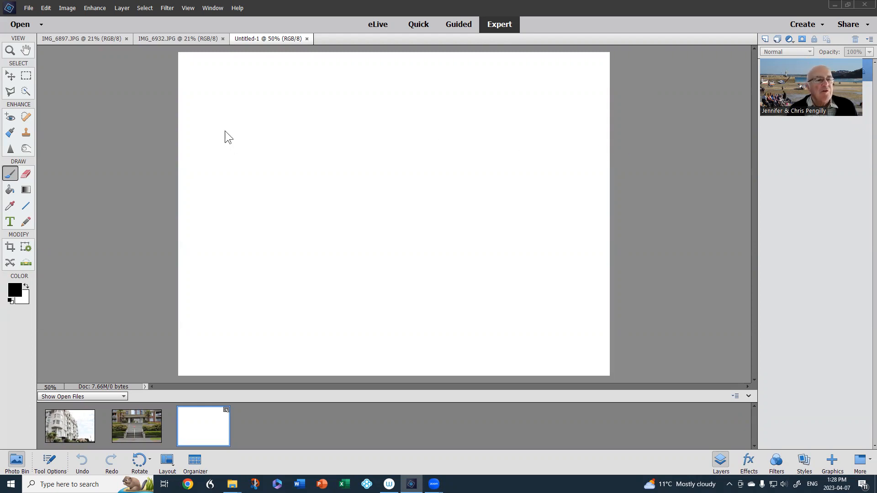
Step: Paint two wavy freehand black brush strokes across the upper part of the blank canvas
left_click(10, 174)
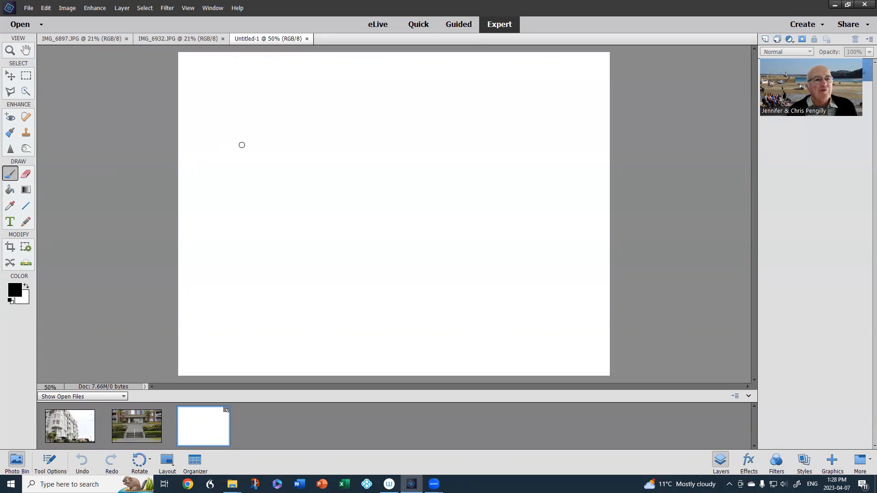
mouse_move(245, 143)
left_mouse_down()
mouse_move(313, 152)
mouse_move(481, 134)
left_mouse_up()
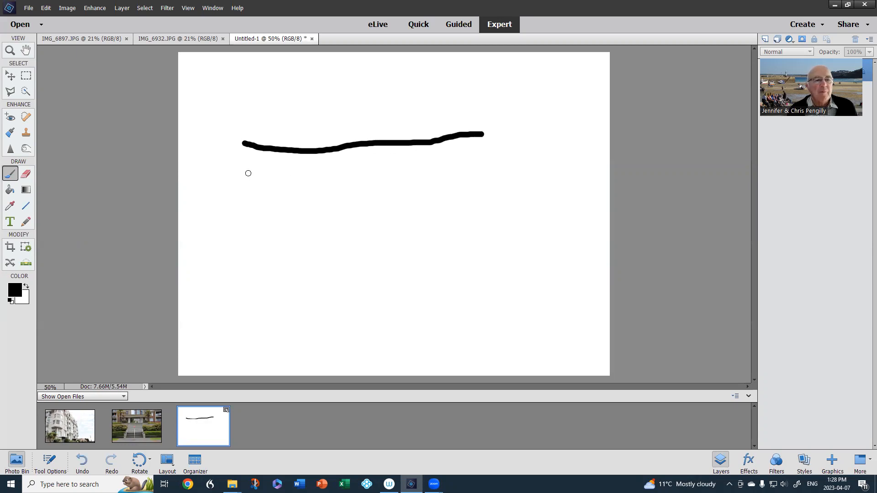
left_click_drag(248, 173, 491, 162)
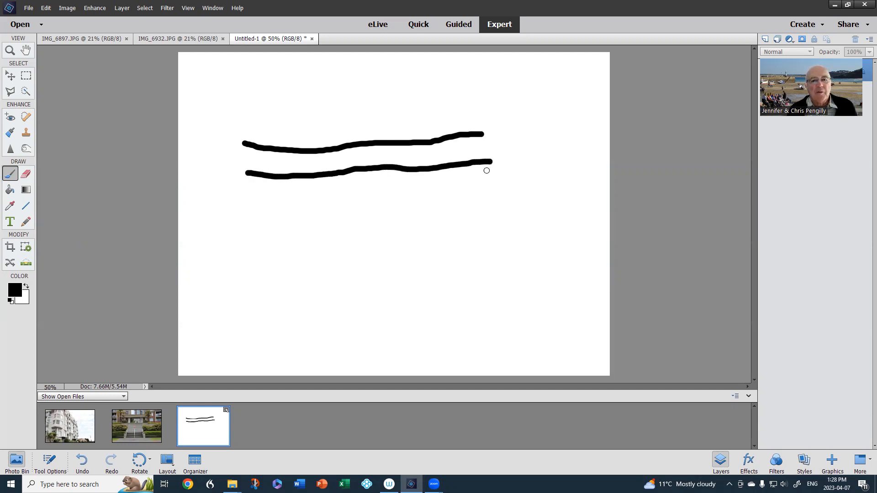
Step: Paint straight brush lines: two joining the previous stroke's end to a new point, and two horizontally constrained ones lower on the canvas
left_click(260, 210, "shift")
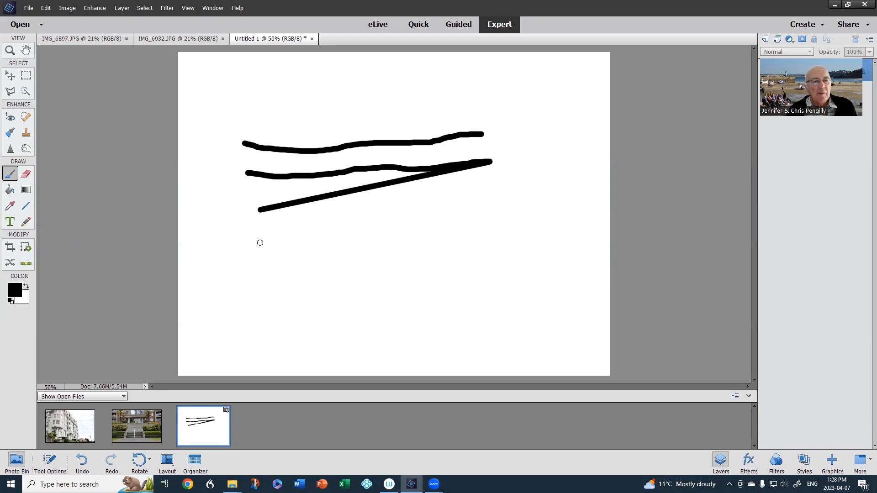
mouse_move(261, 243)
left_mouse_down()
mouse_move(381, 234)
mouse_move(431, 247)
mouse_move(529, 244)
left_mouse_up()
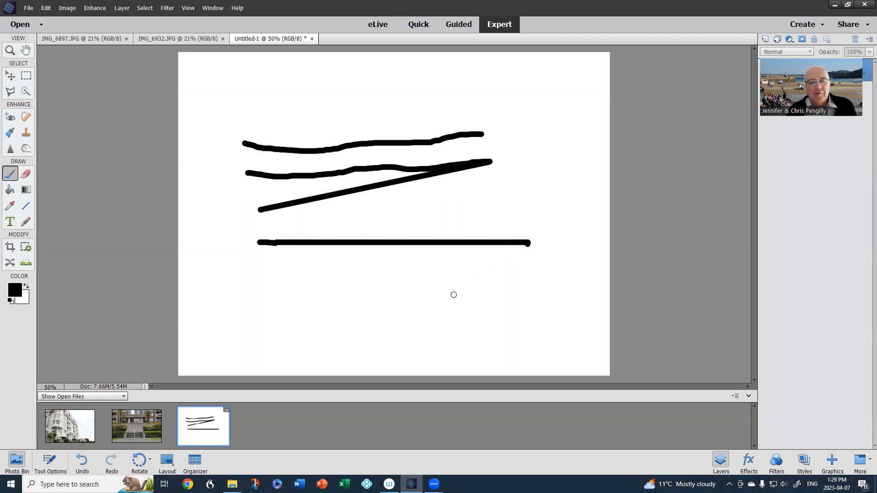
left_click(453, 294, "shift")
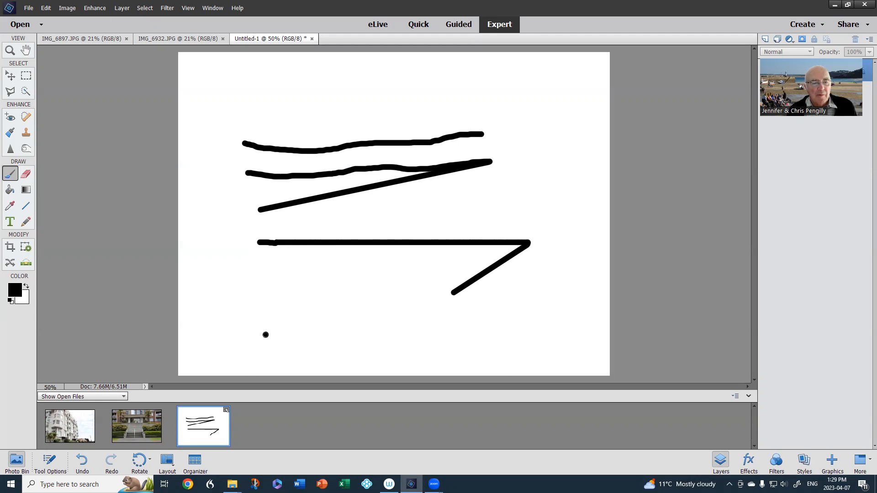
mouse_move(267, 335)
left_mouse_down()
mouse_move(520, 327)
mouse_move(551, 317)
left_mouse_up()
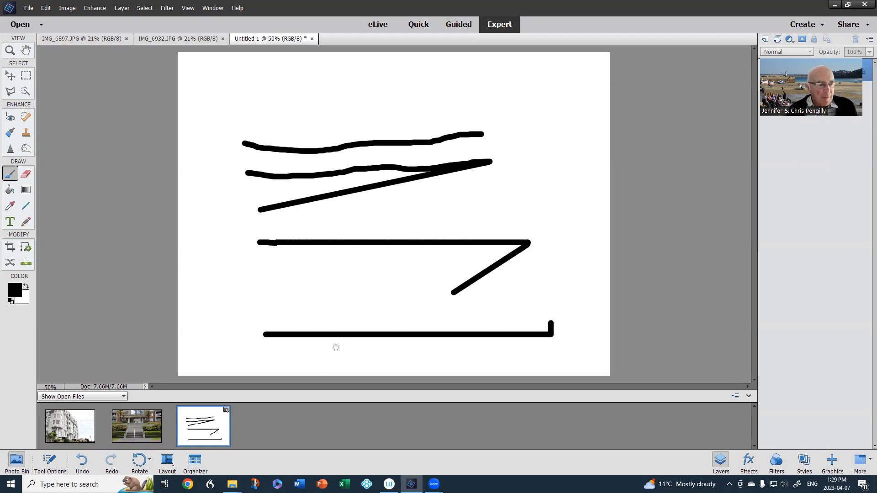
Step: Undo all the brush strokes until the canvas is blank again
left_click(82, 463)
left_click(82, 461)
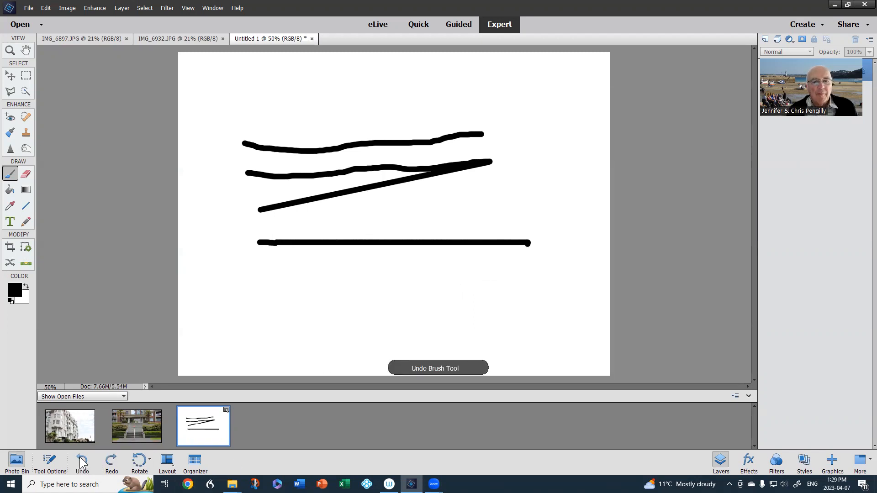
left_click(82, 461)
left_click(81, 461)
left_click(80, 455)
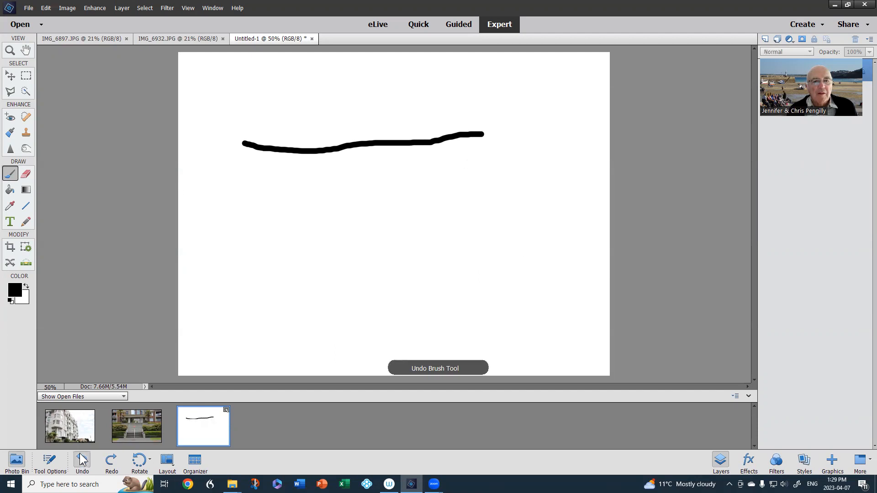
left_click(79, 454)
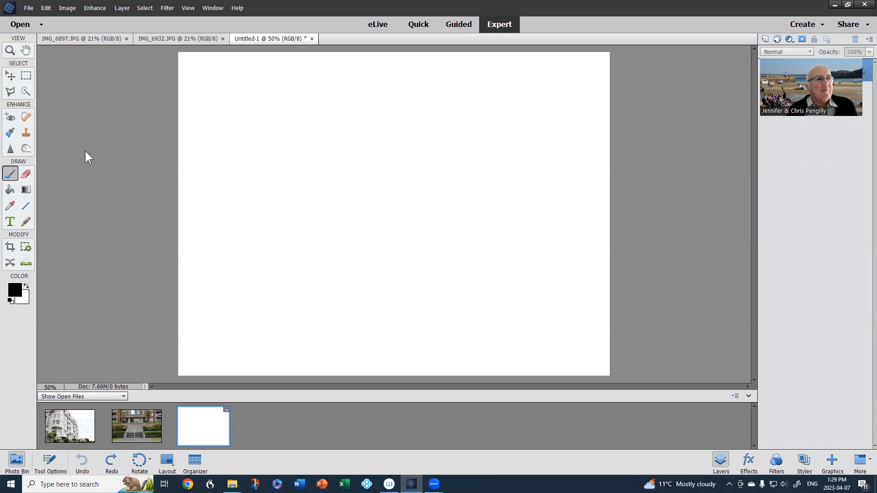
Step: Draw an unconstrained elliptical marquee selection and a perfectly circular one on the canvas, undoing each
left_click(27, 76)
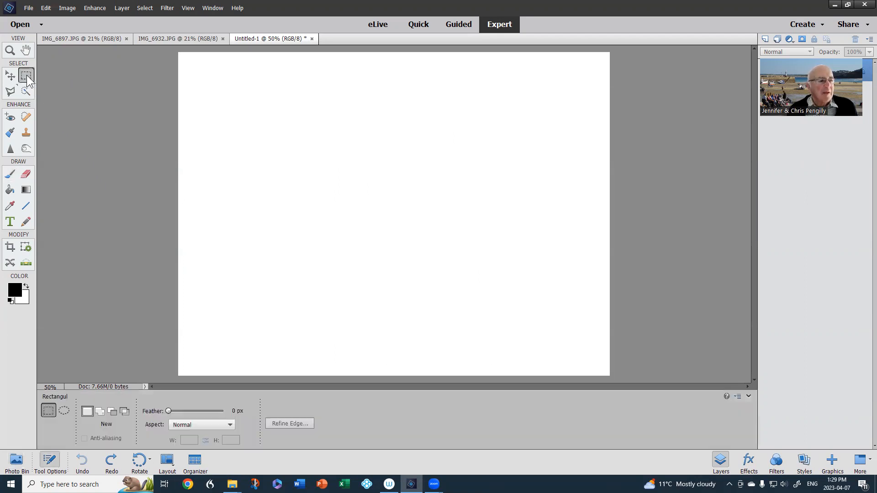
left_click(65, 409)
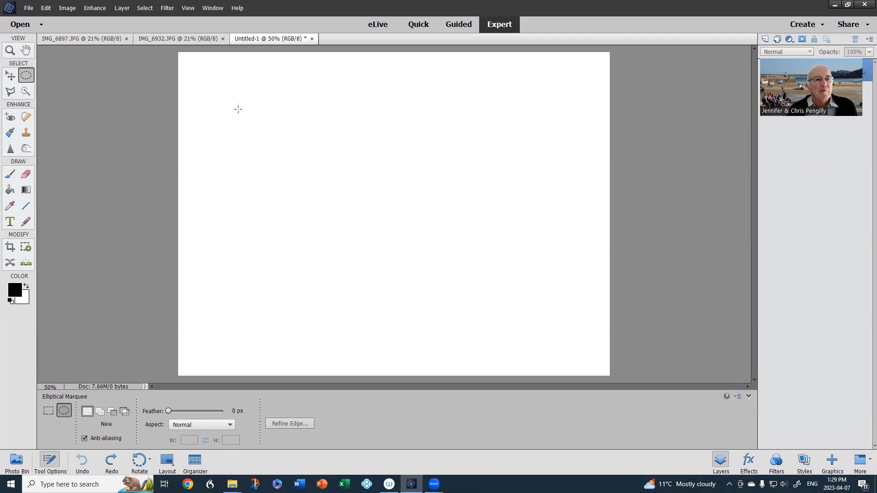
left_click_drag(238, 109, 349, 215)
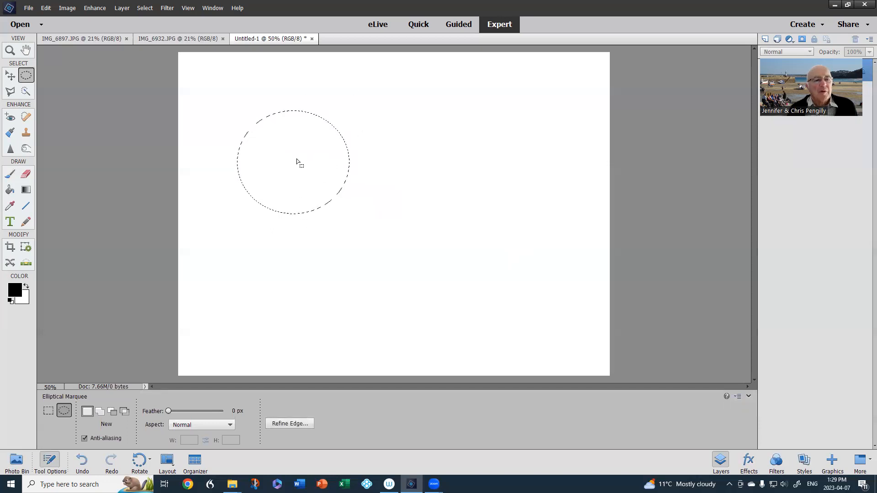
left_click(82, 462)
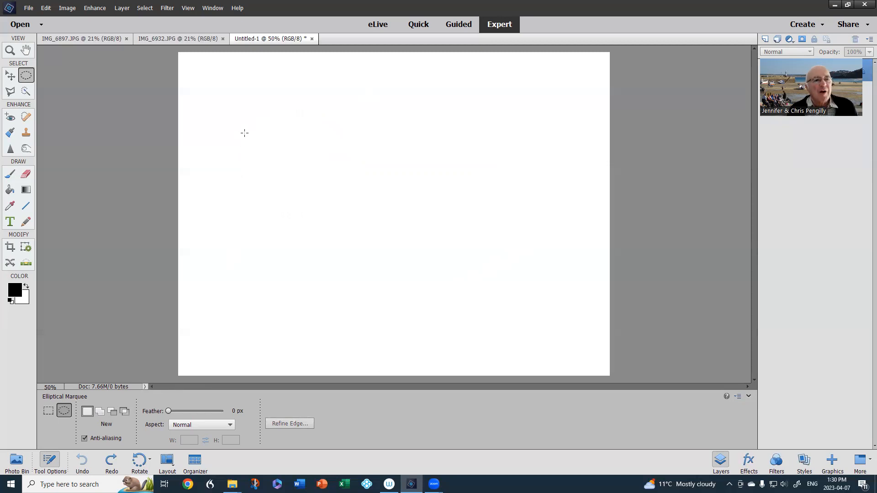
left_click_drag(246, 118, 368, 254)
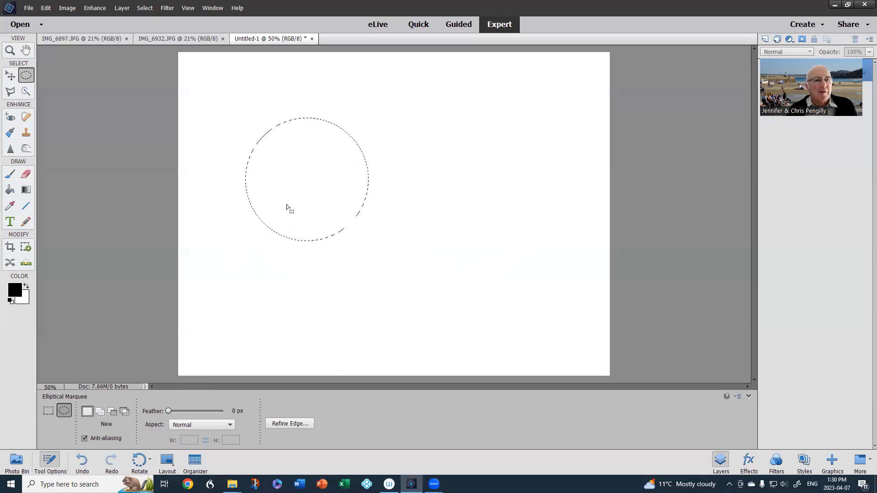
left_click(82, 465)
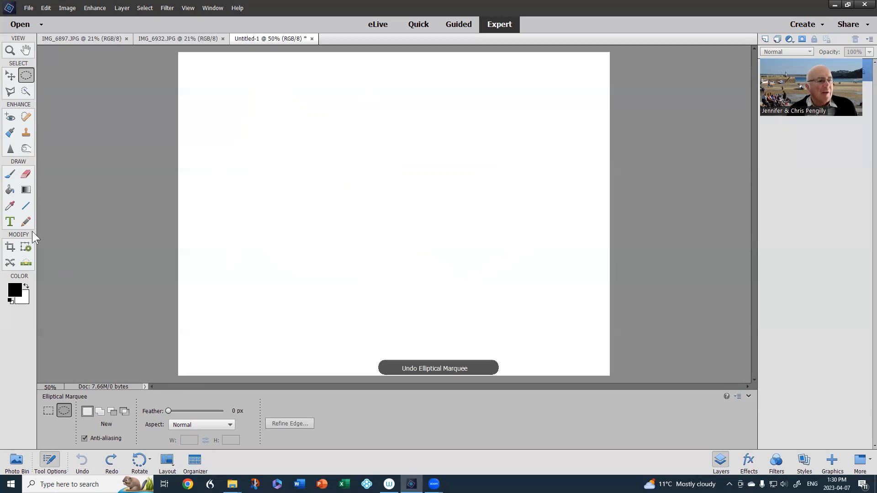
Step: Draw an unconstrained rectangular marquee selection, undo it, and draw a perfectly square selection instead
left_click(48, 410)
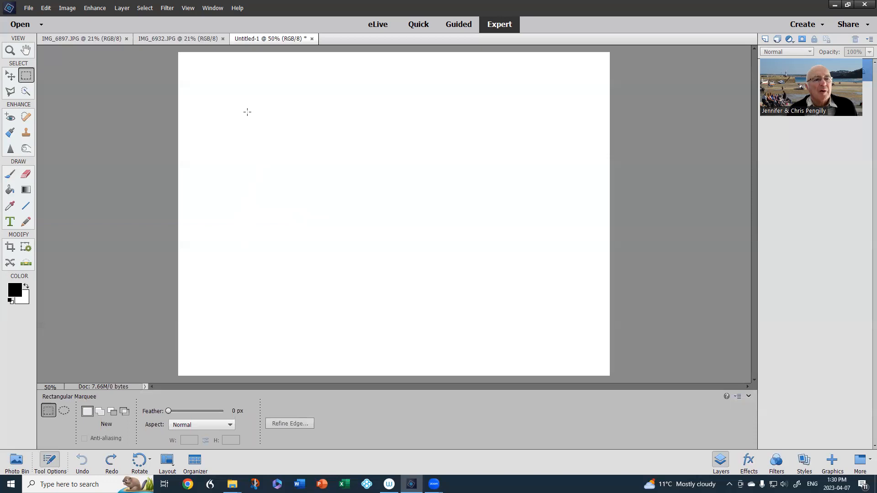
left_click_drag(247, 111, 327, 200)
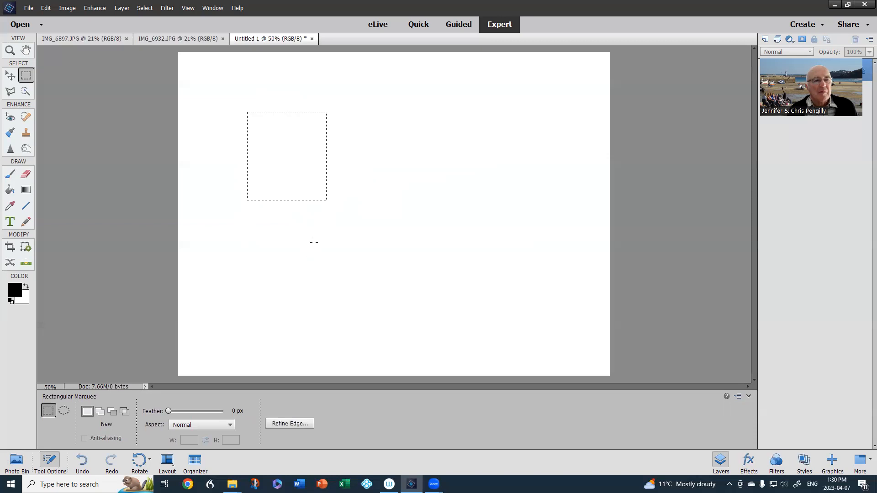
left_click(83, 467)
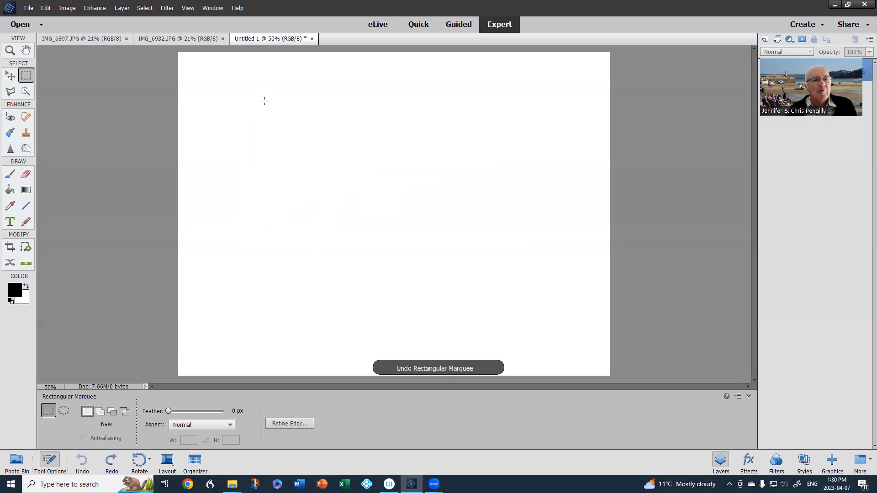
left_click_drag(241, 121, 347, 234)
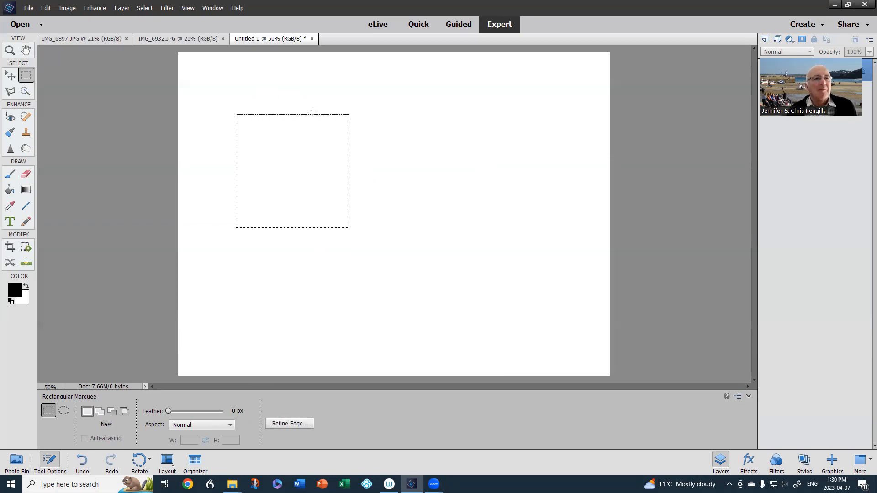
Step: Close Untitled-1 without saving its changes and bring up the photo IMG_6897.JPG
left_click(312, 39)
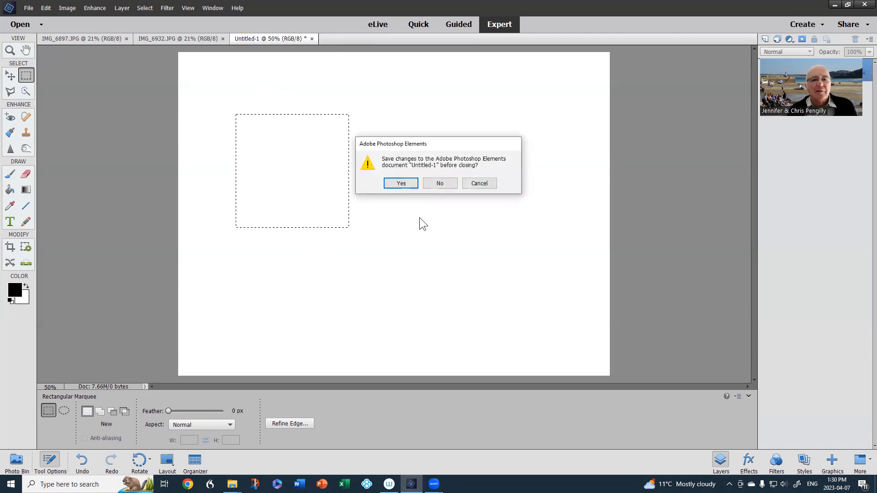
left_click(441, 184)
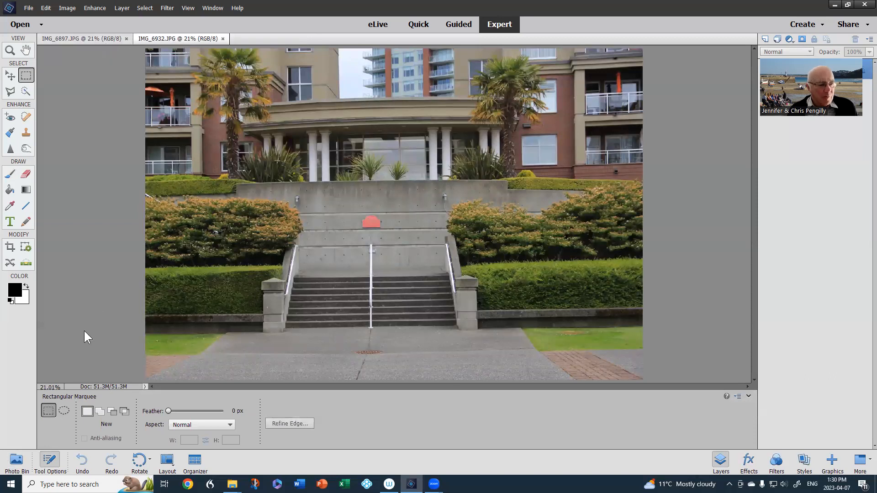
left_click(13, 465)
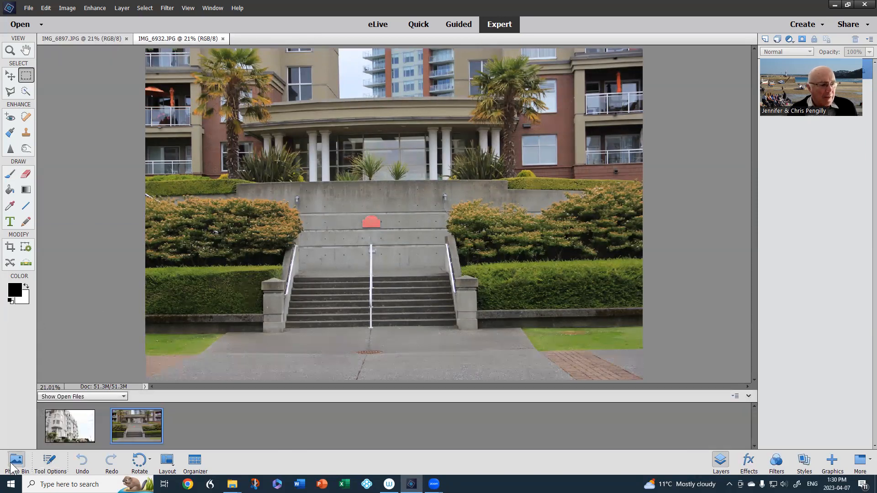
left_click(73, 428)
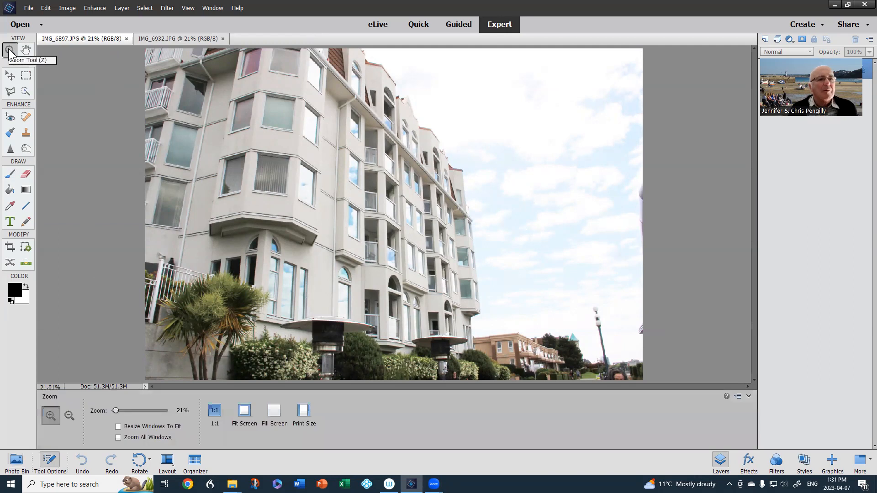
Step: Sample the dark shadow colour beneath the building's bay window as the foreground colour for the Brush tool
left_click(342, 136)
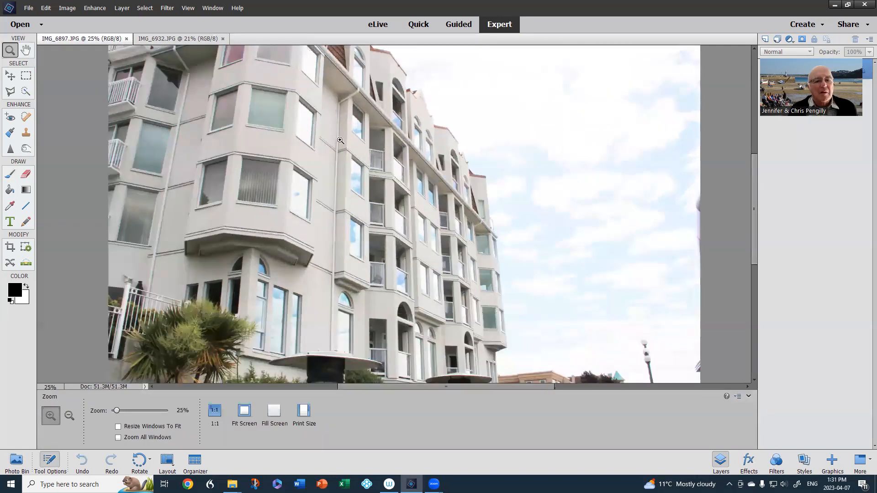
left_click(340, 140)
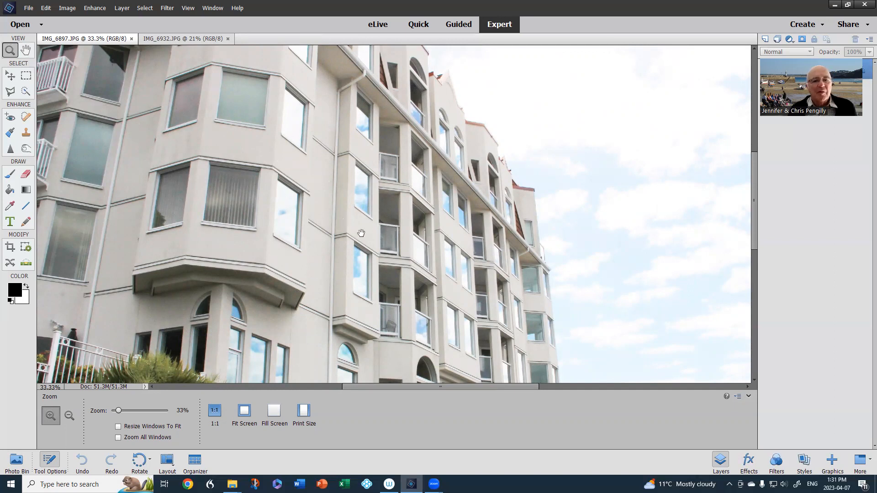
left_click_drag(361, 233, 371, 198)
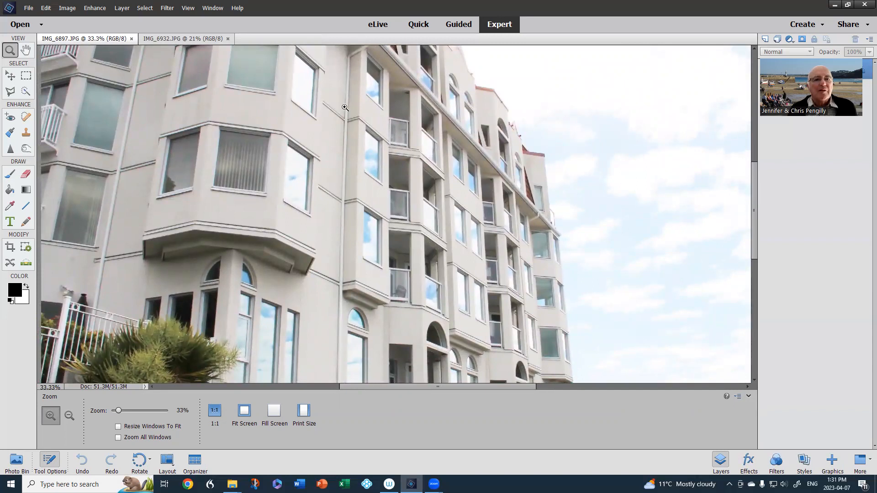
left_click(10, 173)
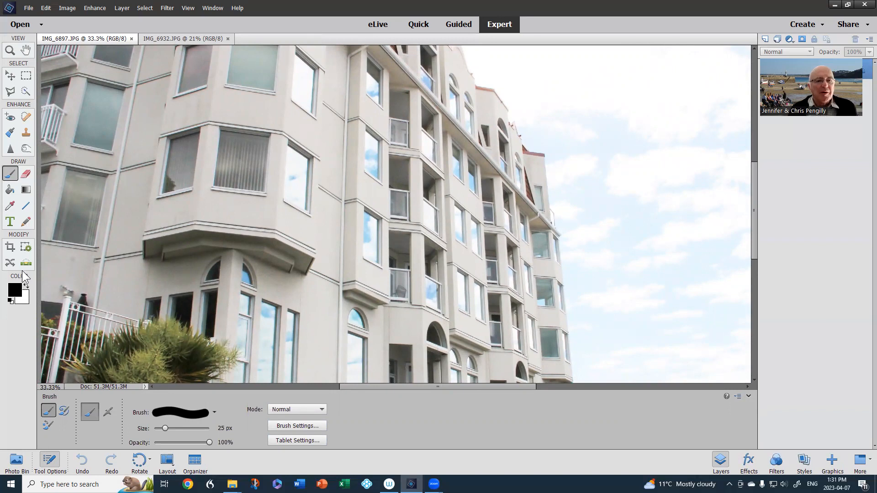
left_click(10, 208)
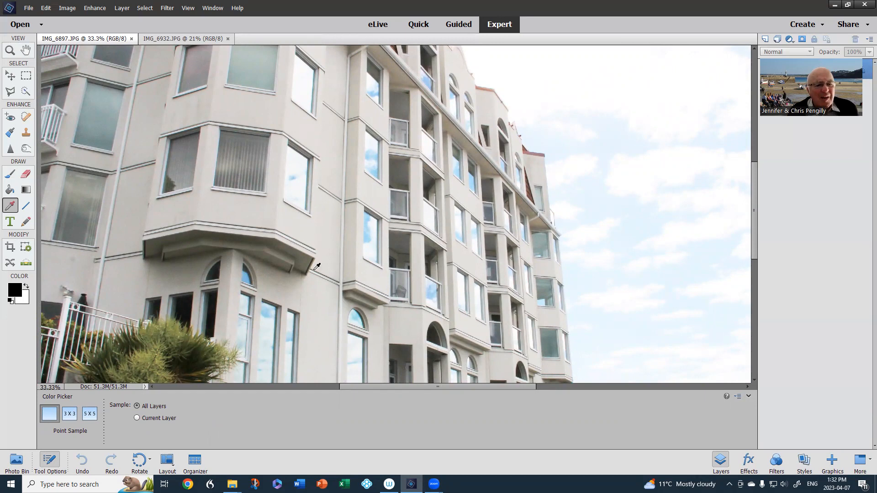
left_click(305, 257)
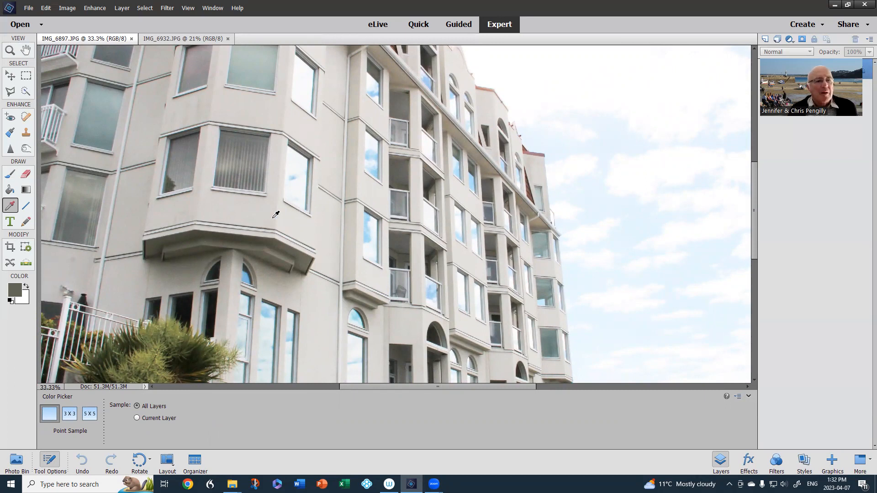
left_click(11, 175)
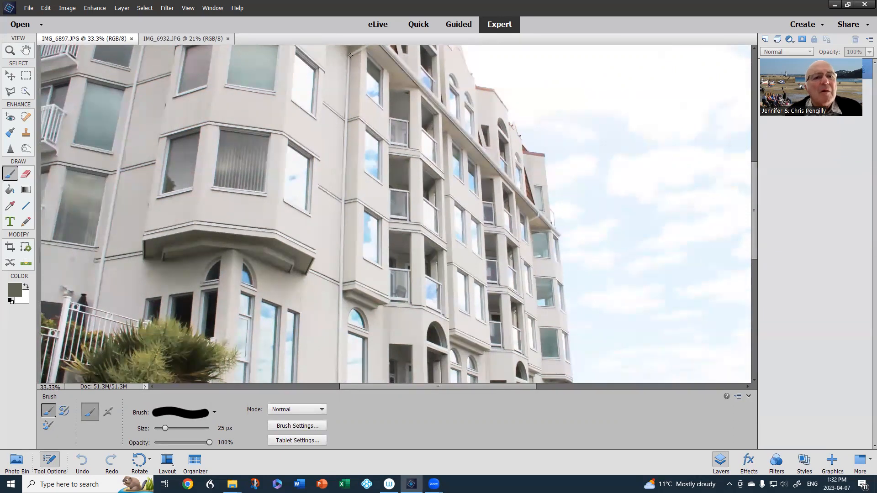
Step: Try to paint over the central drainpipe freehand with the 25 px brush, and undo the stroke
left_click_drag(350, 64, 330, 331)
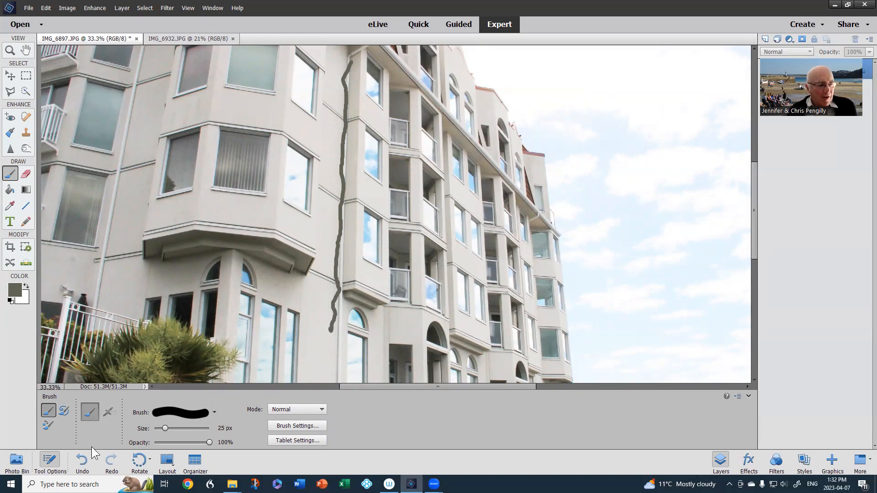
left_click(83, 462)
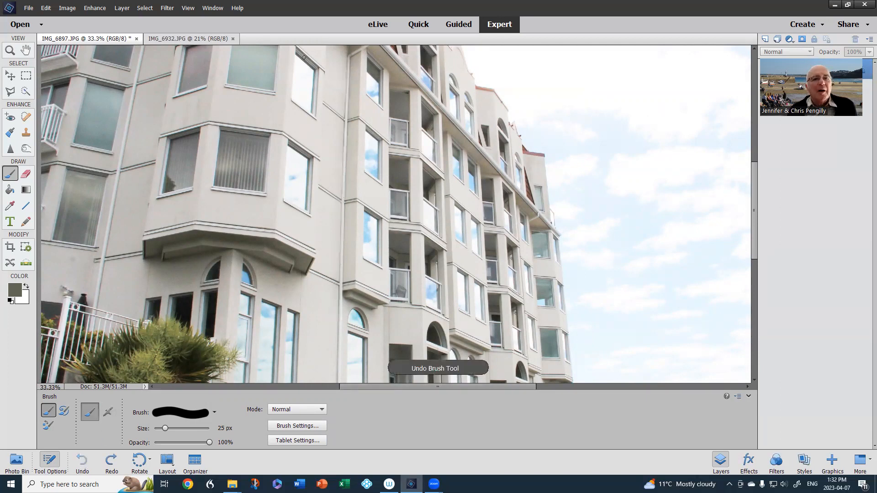
Step: Paint a perfectly straight 25 px brush line along the central drainpipe, from just below the roofline down to the lower wall
left_click(347, 64)
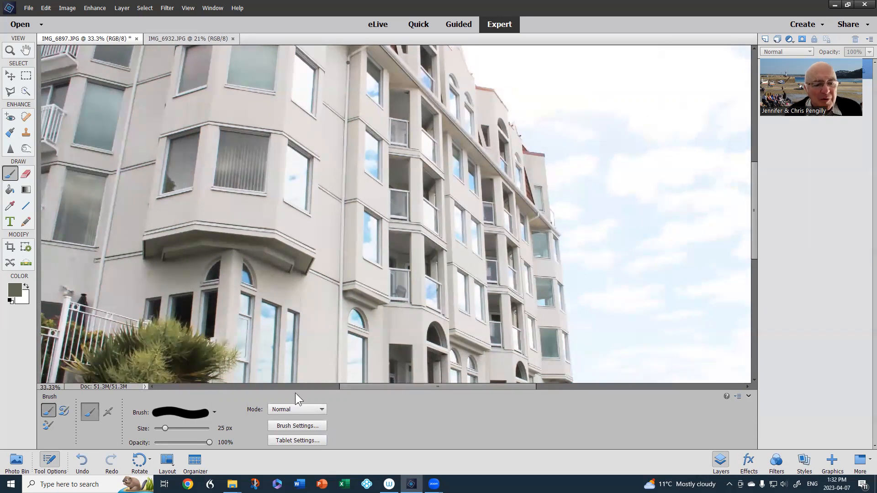
left_click(339, 379, "shift")
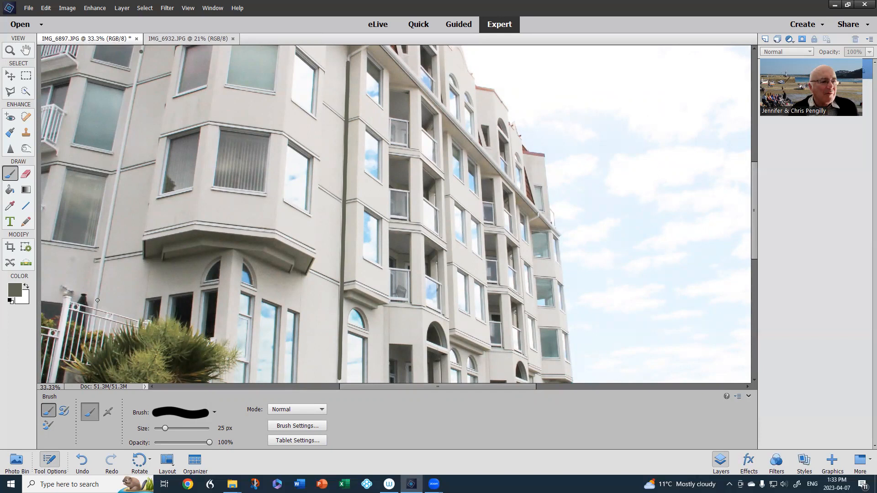
Step: Paint a straight 25 px brush line along the drainpipe beside the bay windows, ending just above the white fence
left_click(95, 302, "shift")
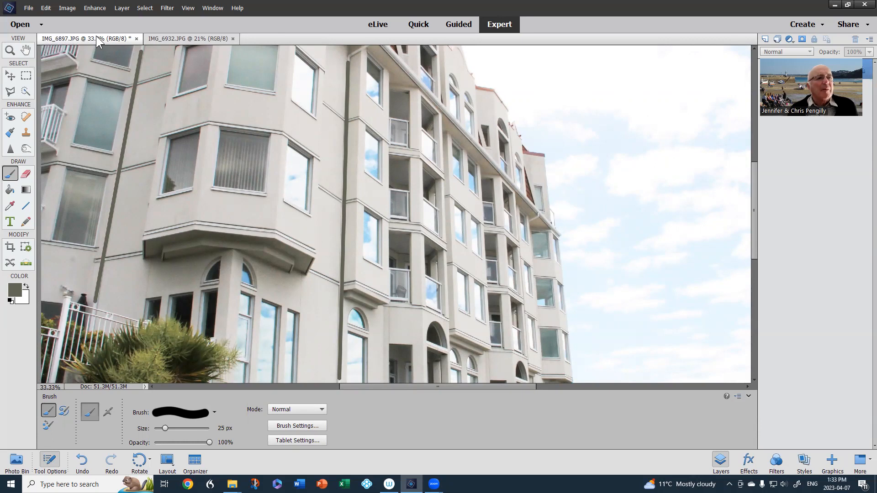
Step: Bring up the photo IMG_6932.JPG and show the Navigator, magnifying the image to 35.62%
left_click(188, 36)
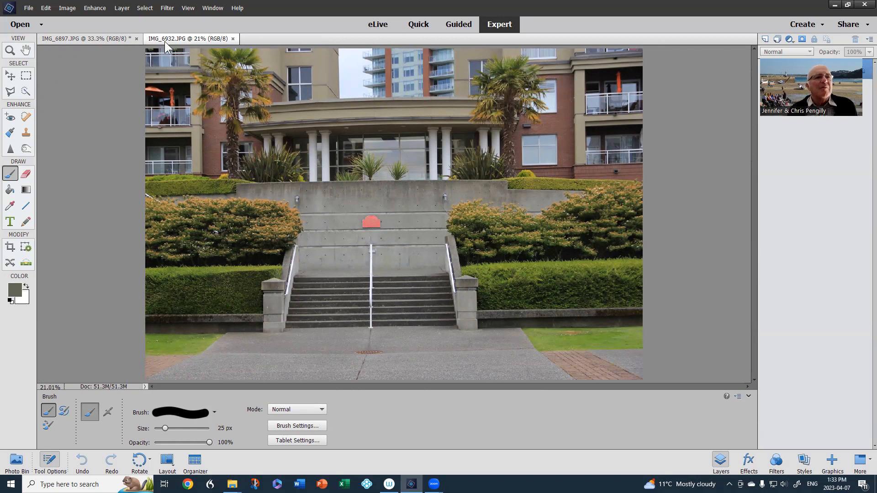
left_click(215, 11)
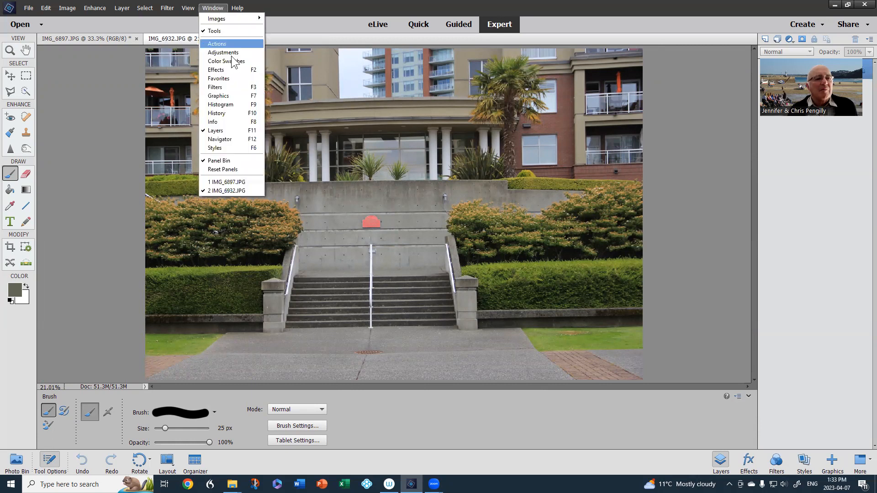
left_click(223, 140)
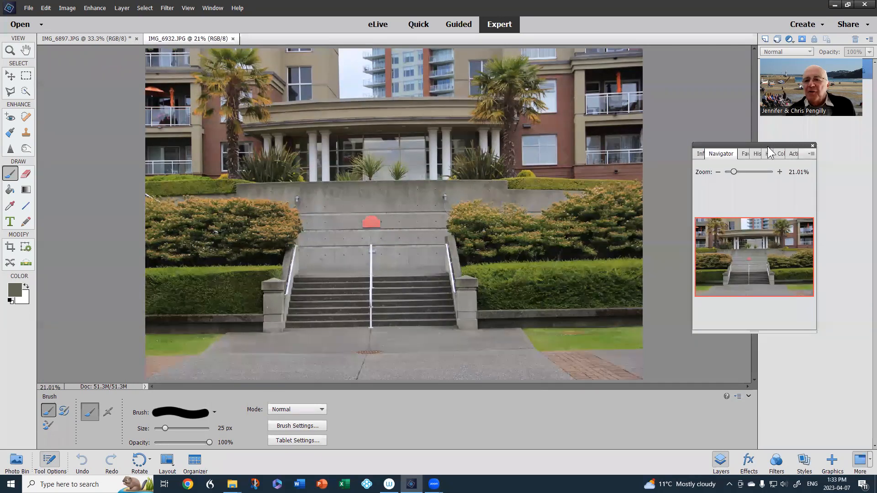
left_click_drag(770, 145, 805, 143)
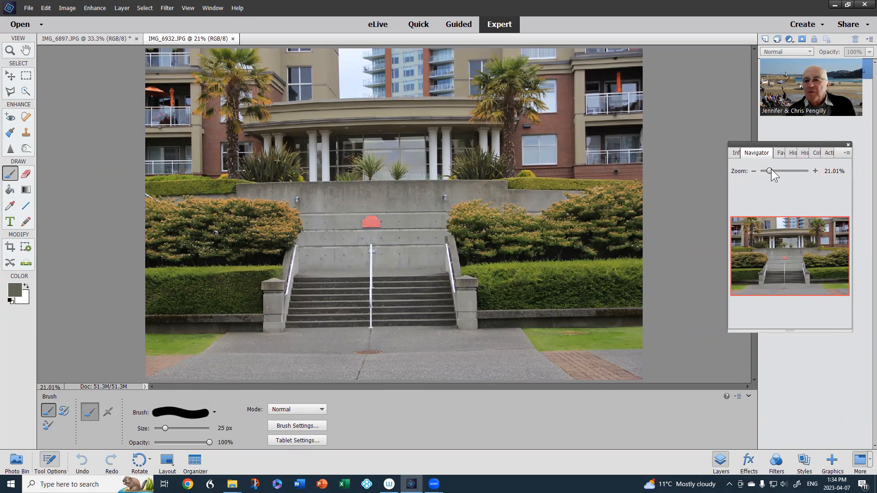
left_click_drag(770, 171, 777, 170)
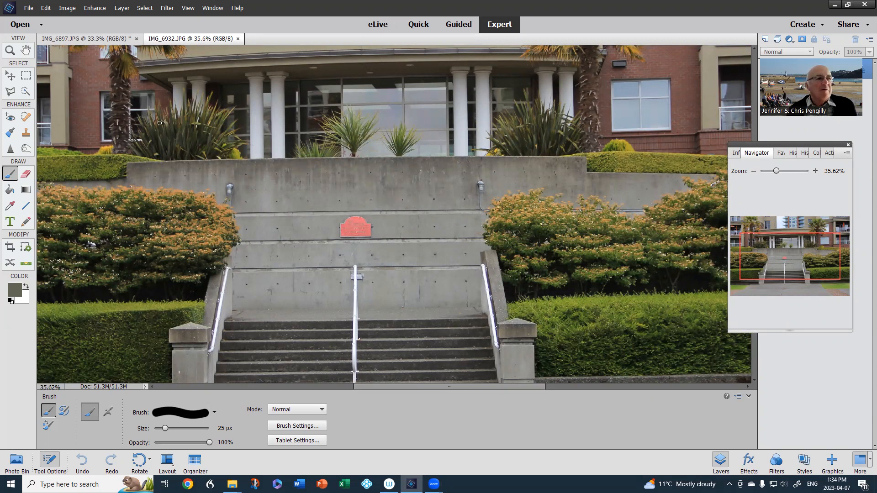
Step: Lasso loosely around the red sign on the concrete wall, replace it with a Content-Aware fill at 100% opacity, and deselect
left_click(11, 92)
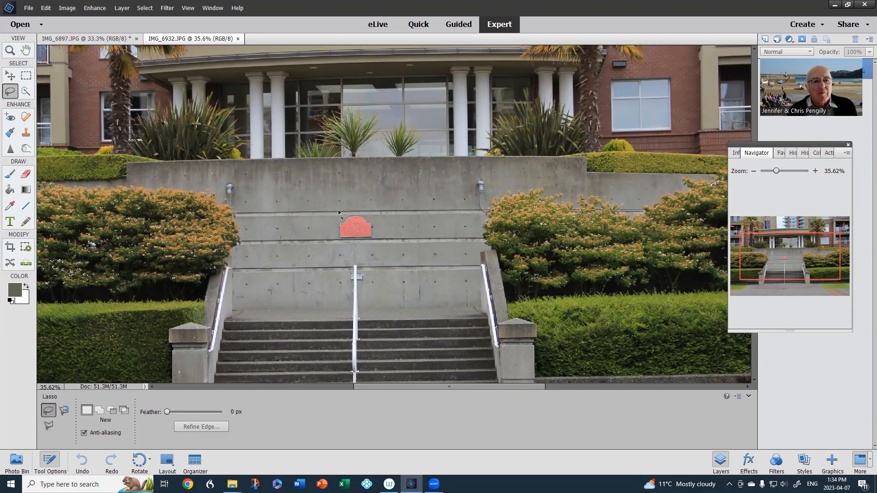
mouse_move(344, 214)
left_mouse_down()
mouse_move(337, 245)
mouse_move(355, 252)
mouse_move(383, 241)
mouse_move(386, 214)
mouse_move(375, 204)
mouse_move(354, 201)
mouse_move(342, 216)
left_mouse_up()
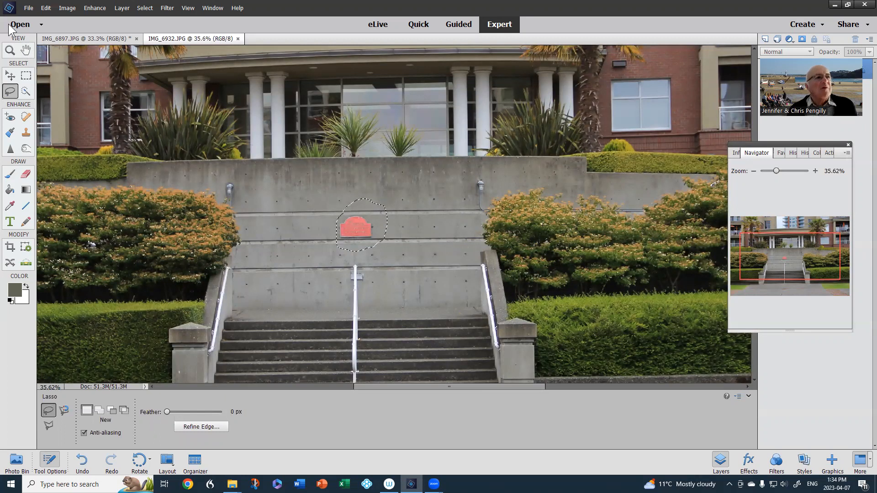
left_click(45, 8)
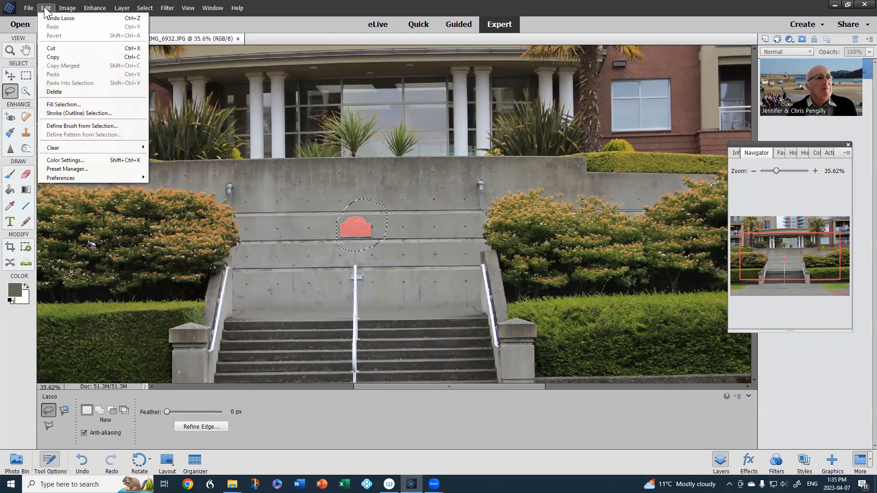
left_click(79, 104)
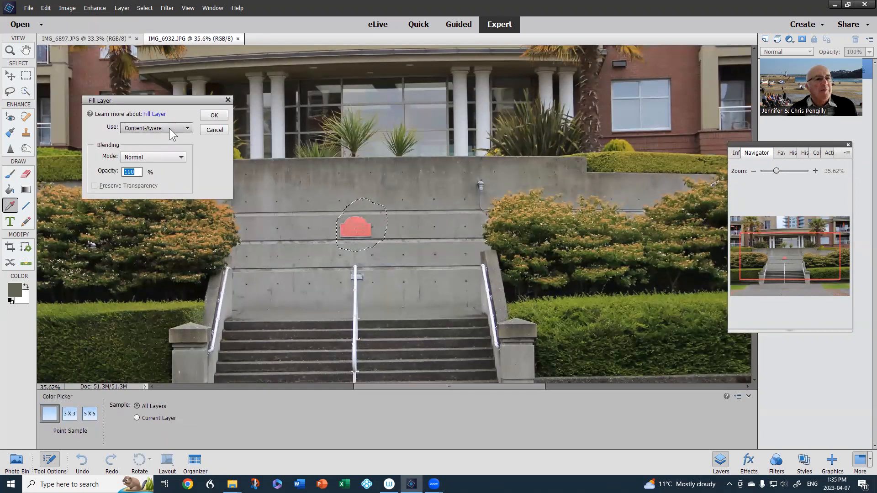
left_click(212, 116)
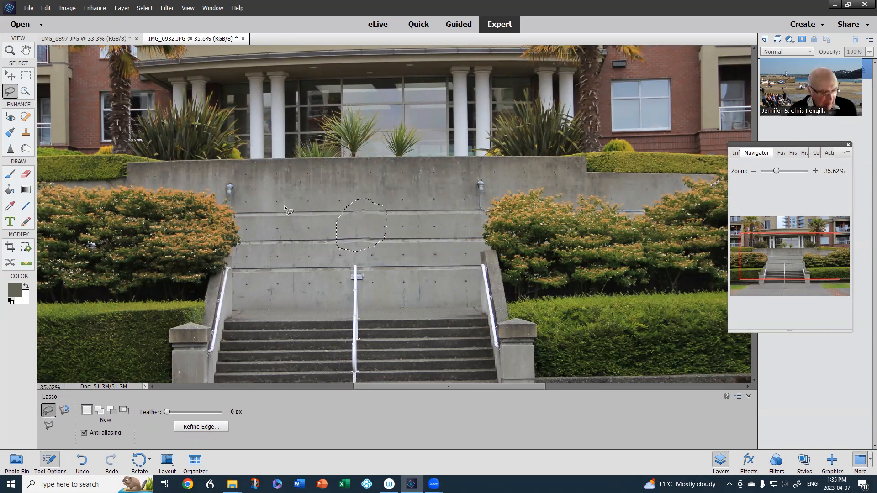
key("ctrl+d")
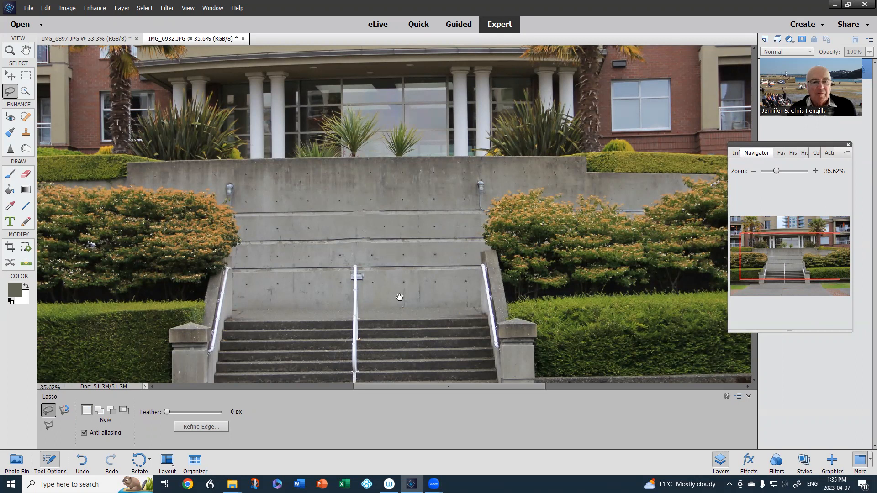
Step: Switch from the freehand Lasso to the Polygonal Lasso tool for selecting around the central stair handrail
left_click_drag(399, 299, 396, 240)
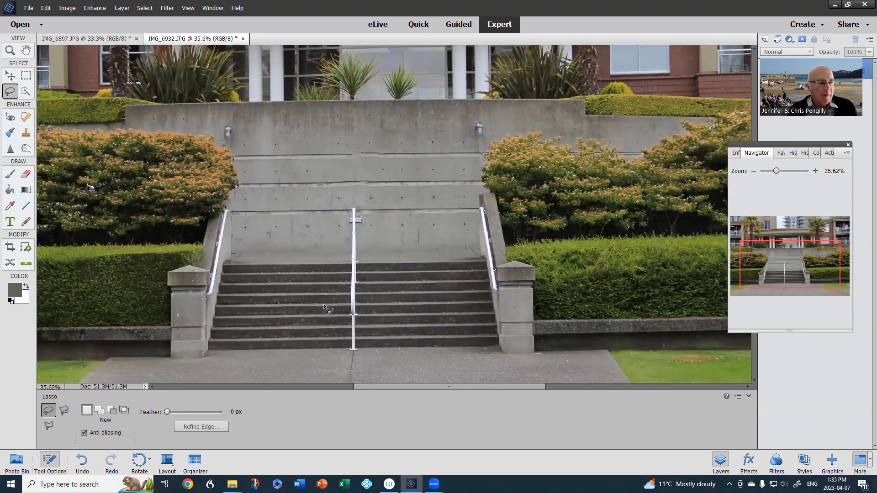
left_click(48, 427)
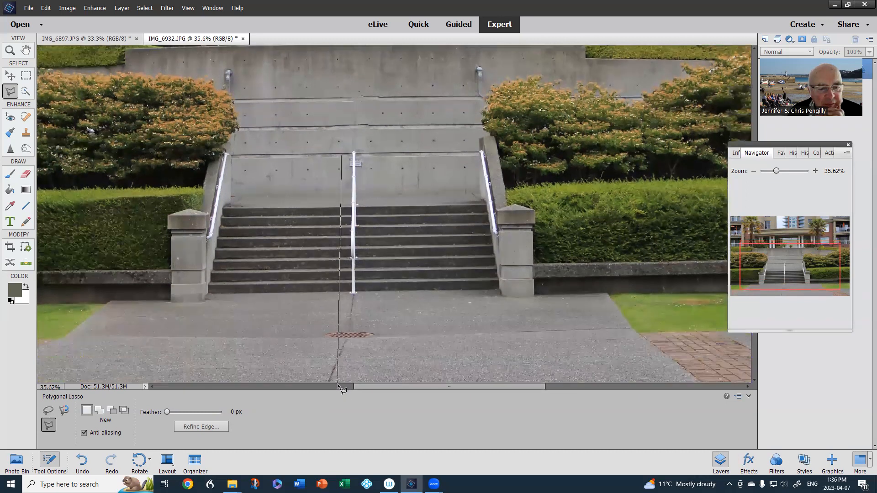
left_click(338, 385)
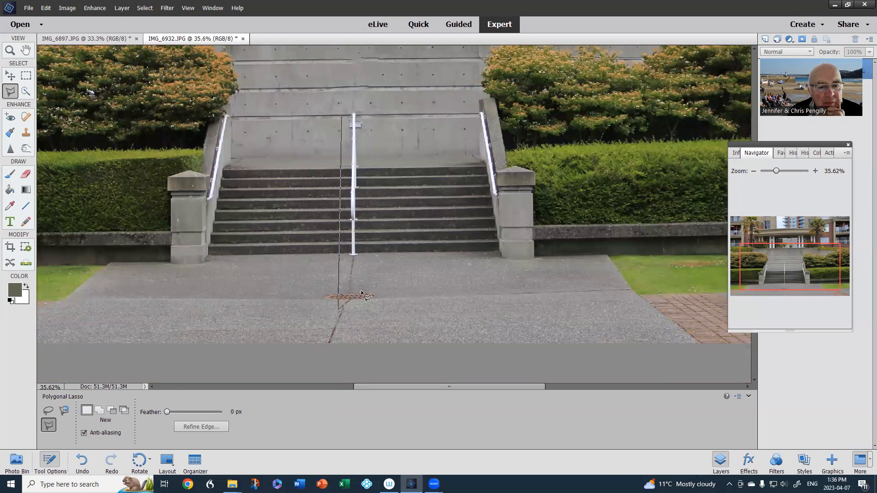
left_click(362, 289)
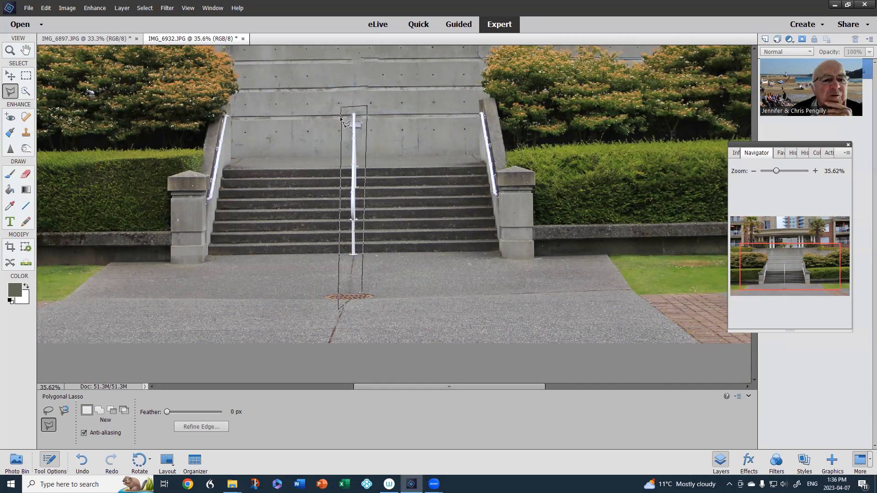
key("ctrl+d")
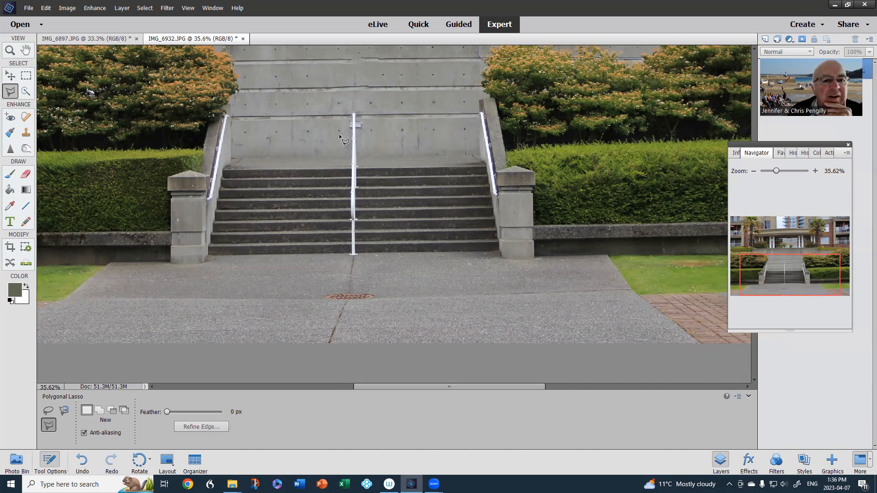
Step: Outline the central handrail with a narrow four-sided Polygonal Lasso selection, from the wall above it to the pavement just above the drain grate
left_click(339, 139)
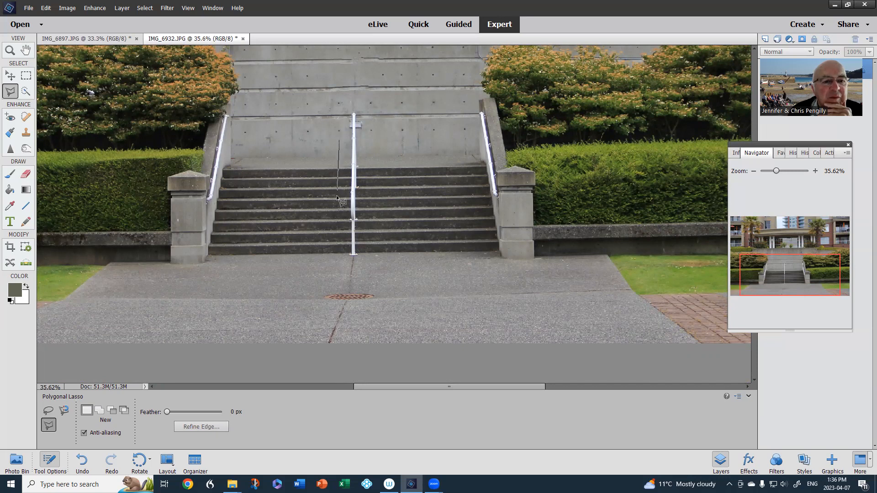
left_click(333, 284)
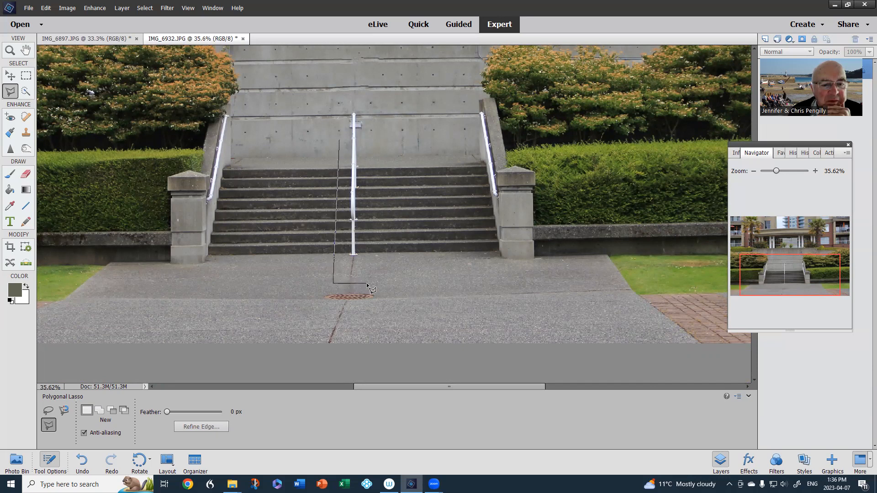
left_click(367, 284)
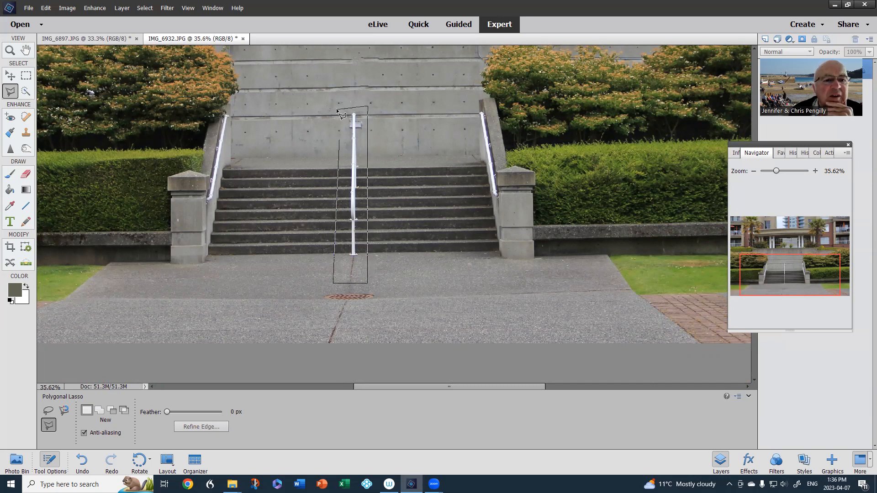
left_click(339, 140)
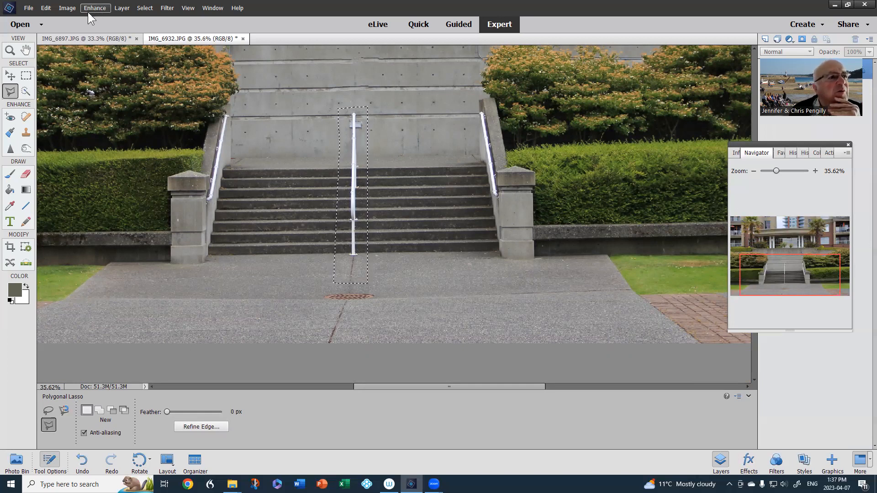
Step: Remove the selected central handrail with a Content-Aware fill in Normal mode at 100% opacity, and deselect
left_click(46, 8)
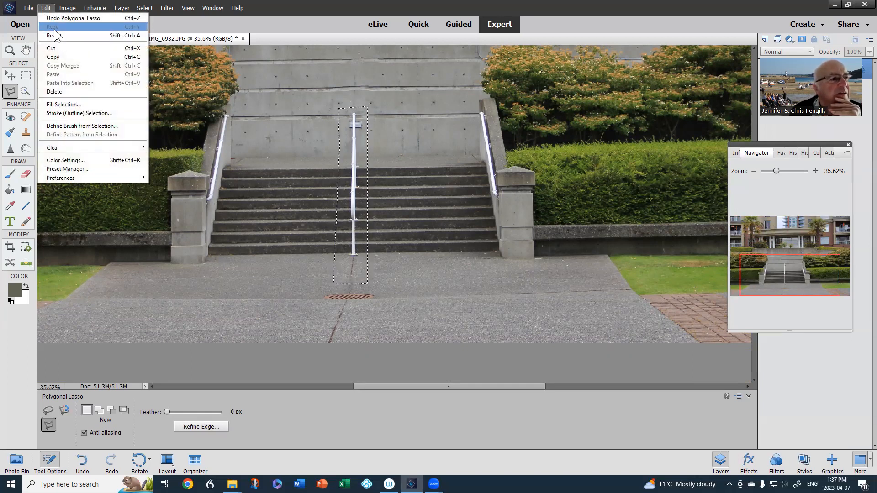
left_click(83, 106)
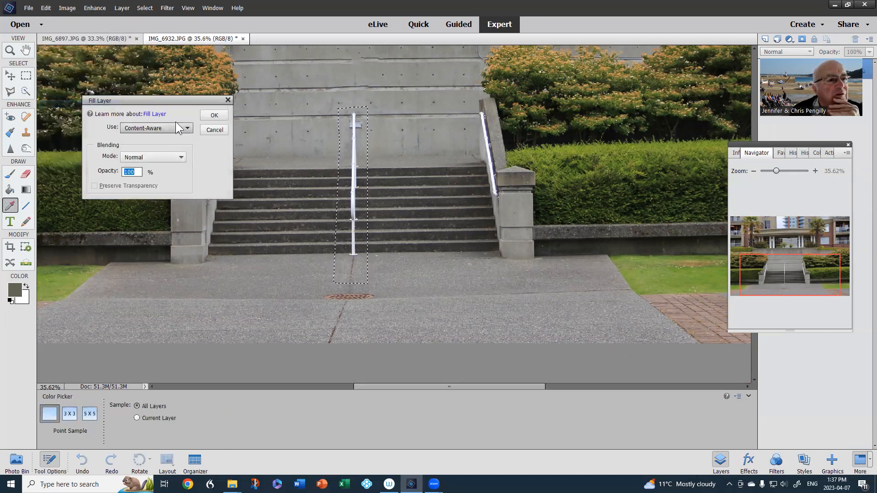
left_click(213, 115)
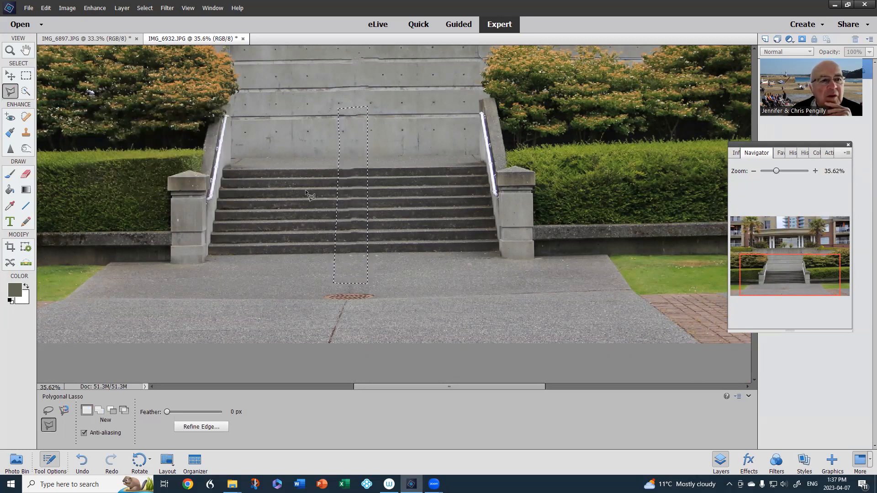
left_click(142, 8)
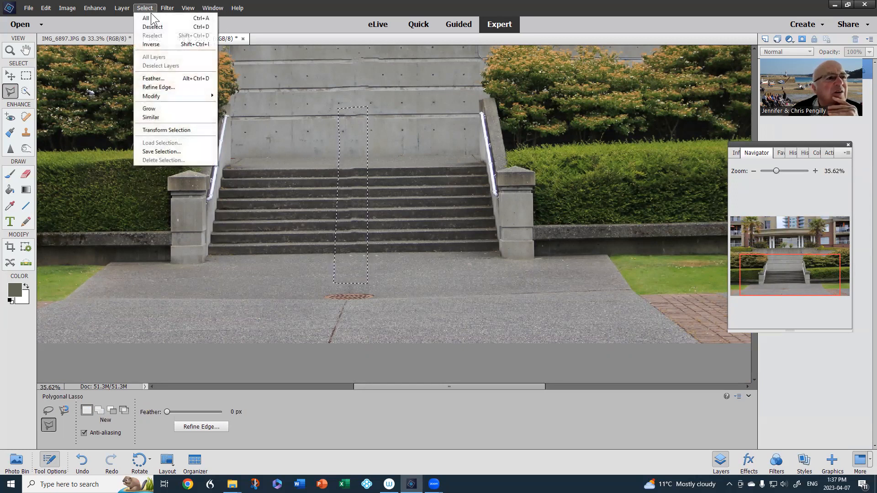
left_click(172, 26)
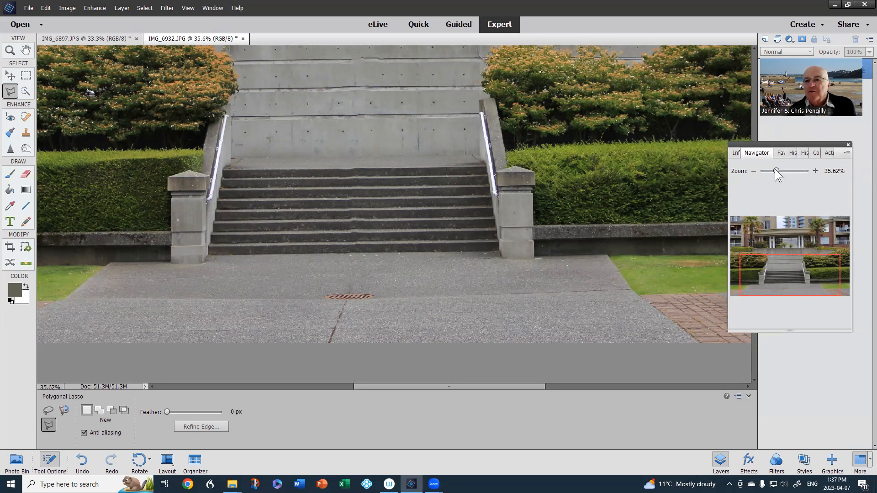
Step: Duplicate the Background layer twice, so that two copies are stacked above the original
left_click_drag(775, 169, 771, 170)
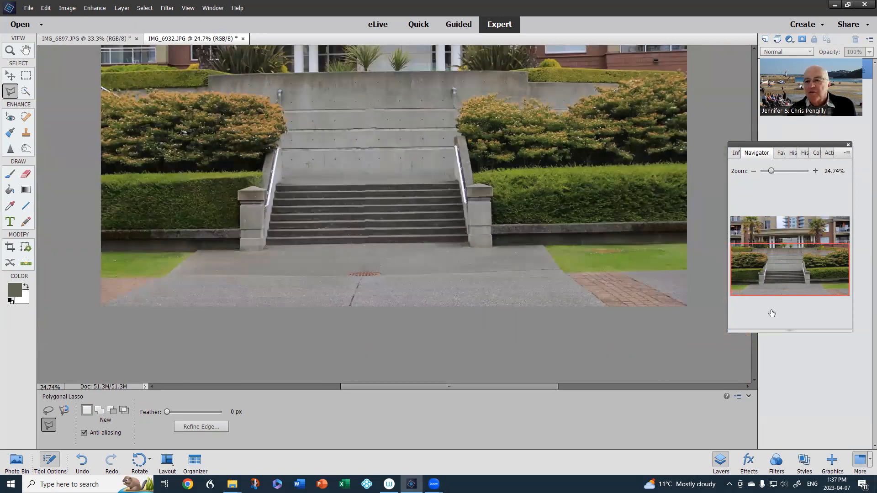
left_click(786, 261)
left_click_drag(792, 226, 799, 256)
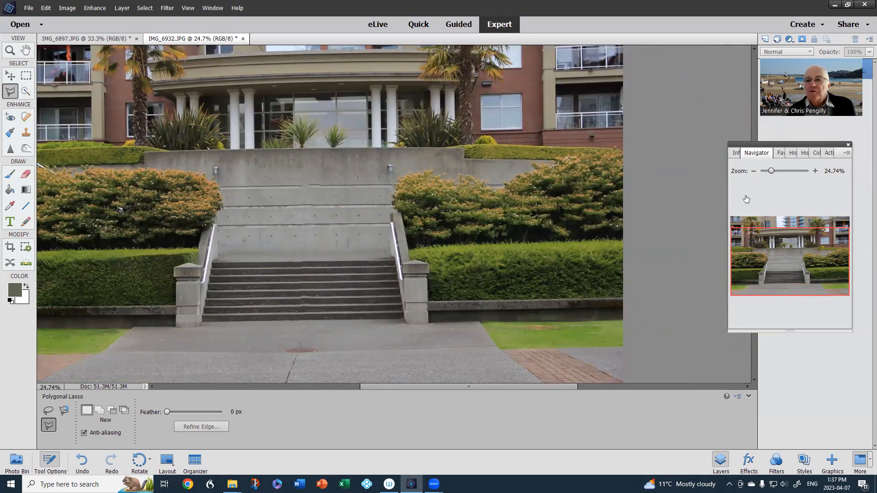
left_click(754, 171)
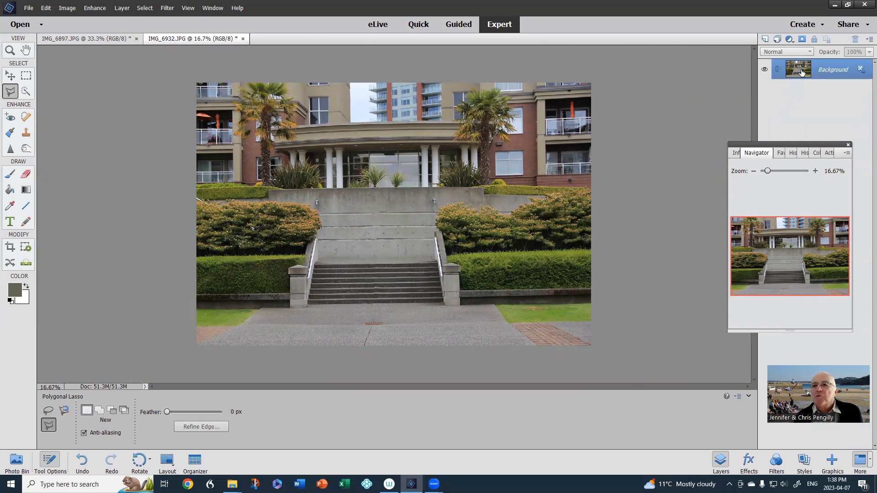
left_click_drag(802, 72, 765, 40)
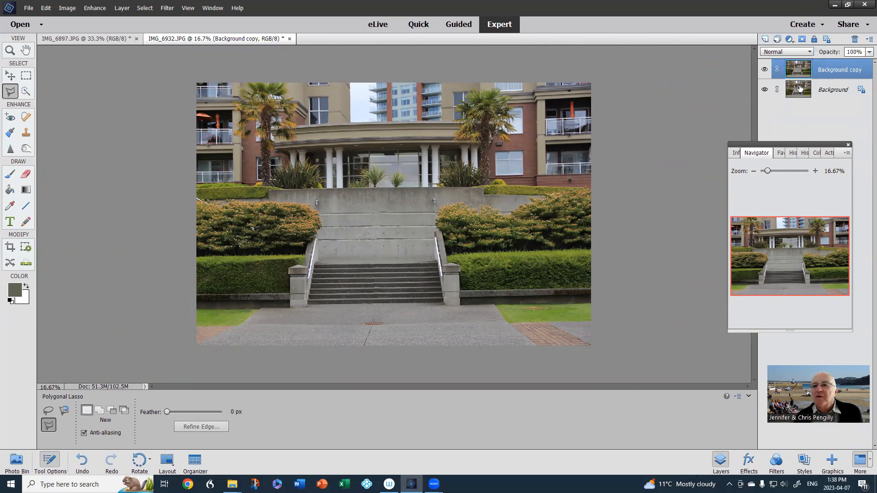
left_click_drag(800, 90, 760, 39)
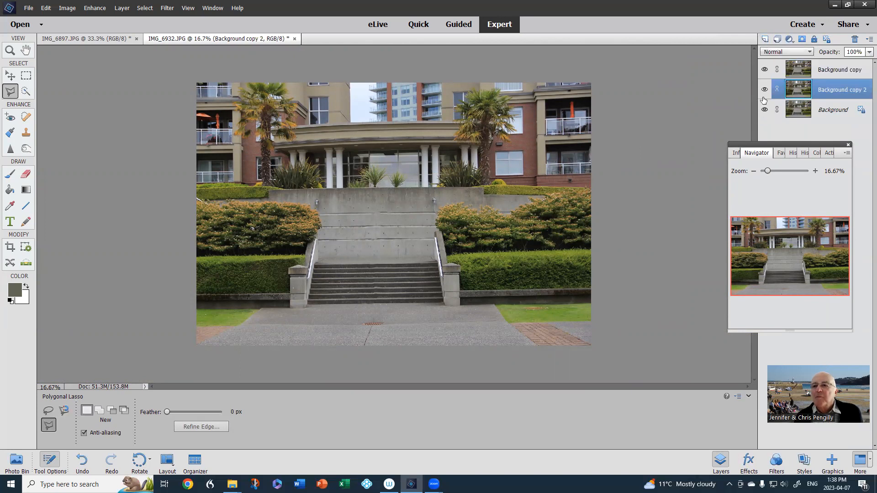
Step: Convert the uppermost layer, Background copy, to black and white using the Scenic Landscape style
left_click(796, 68)
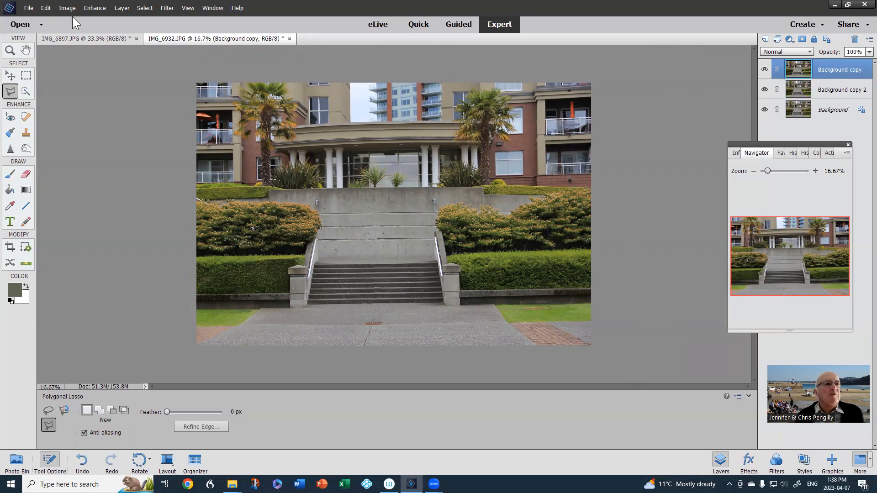
left_click(95, 7)
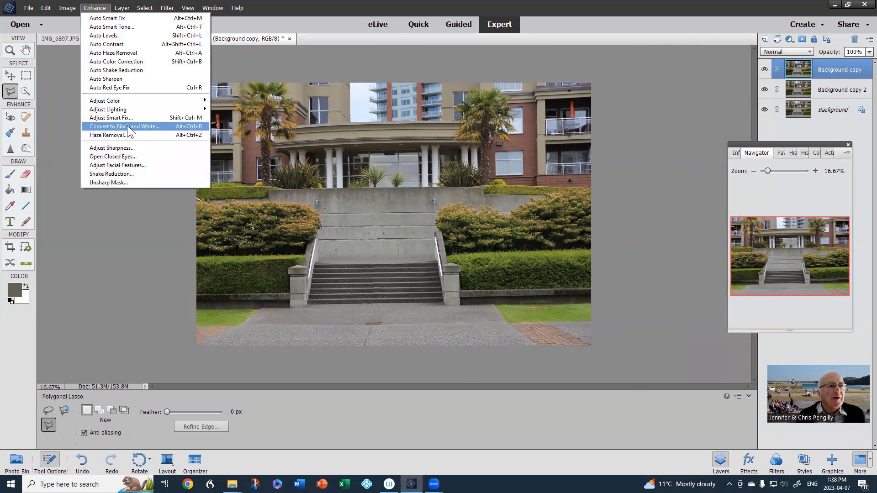
left_click(126, 126)
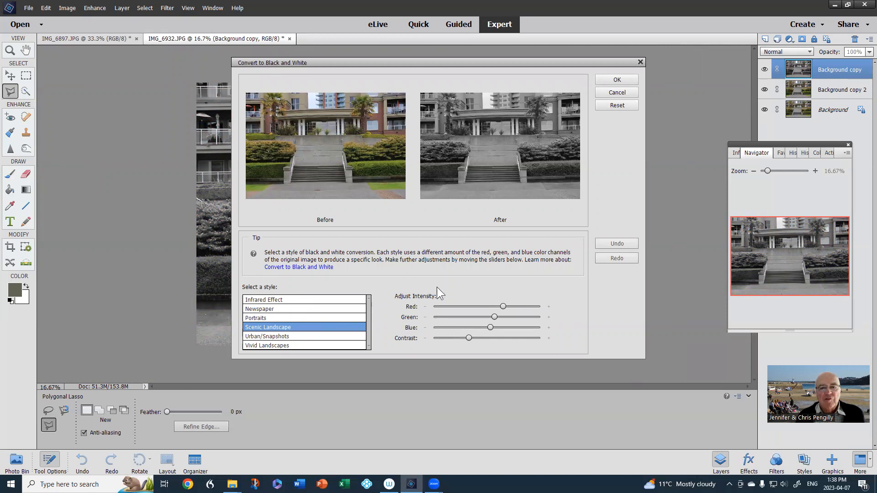
left_click(604, 76)
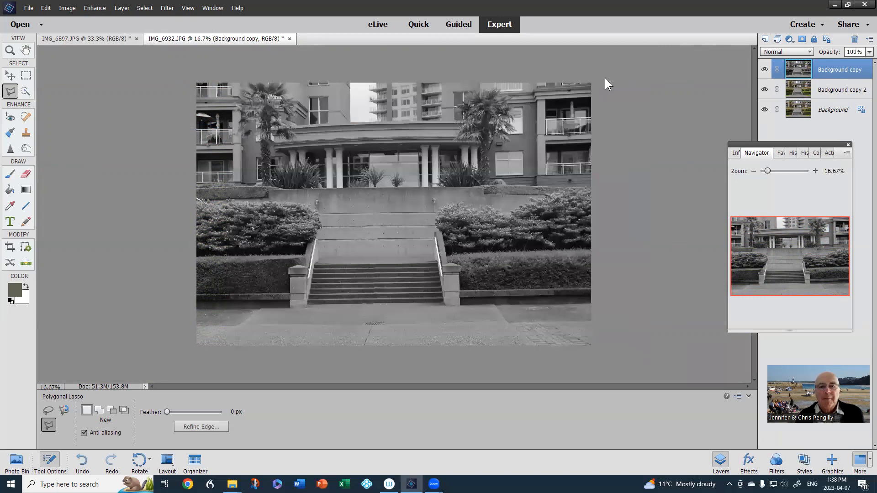
Step: Hide and reshow the black-and-white layer to compare it with the colour version, and add a layer mask to it
left_click(765, 71)
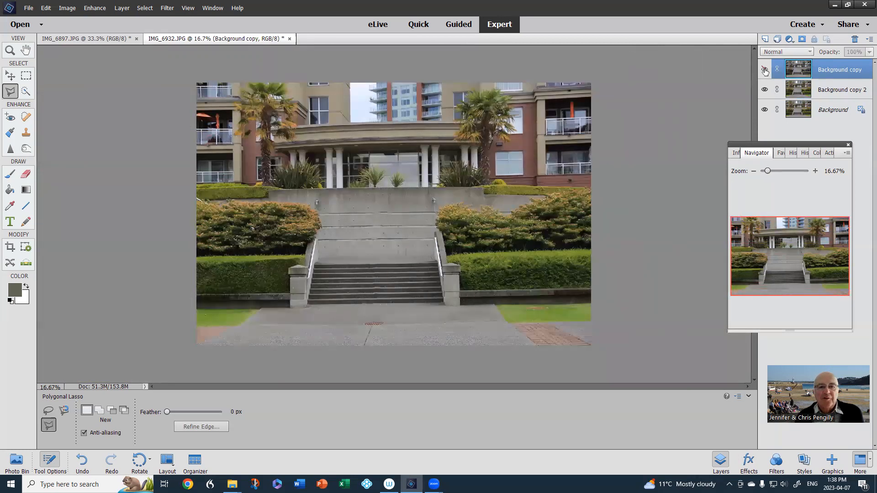
left_click(765, 69)
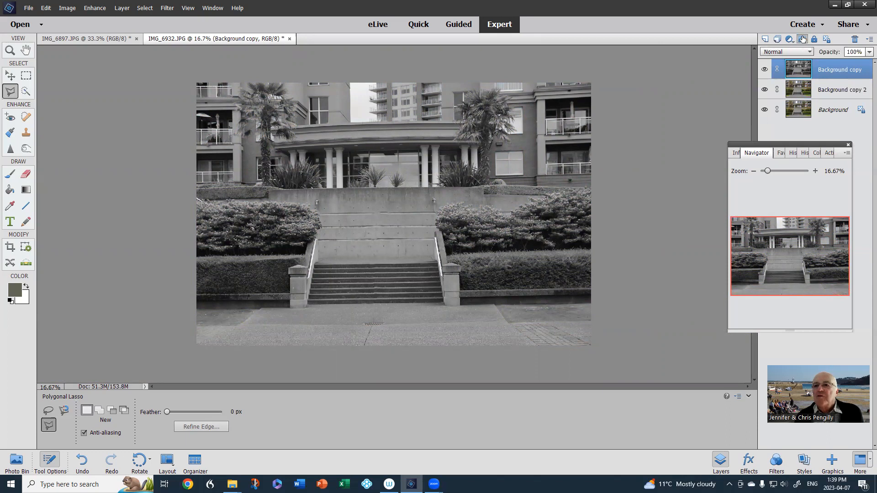
left_click(806, 43)
left_click(802, 40)
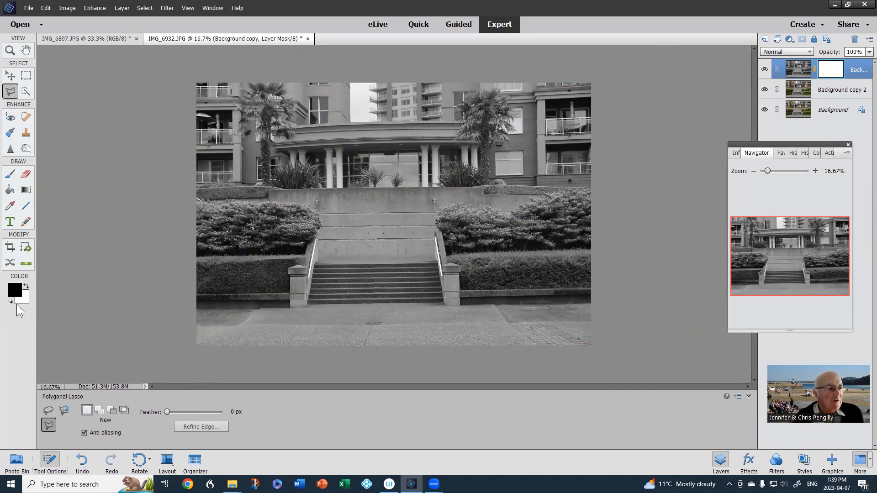
Step: Using a 200 px black brush at 100% opacity, paint the layer mask over the lawn, hedge and shrubs left of the stairs
key("x")
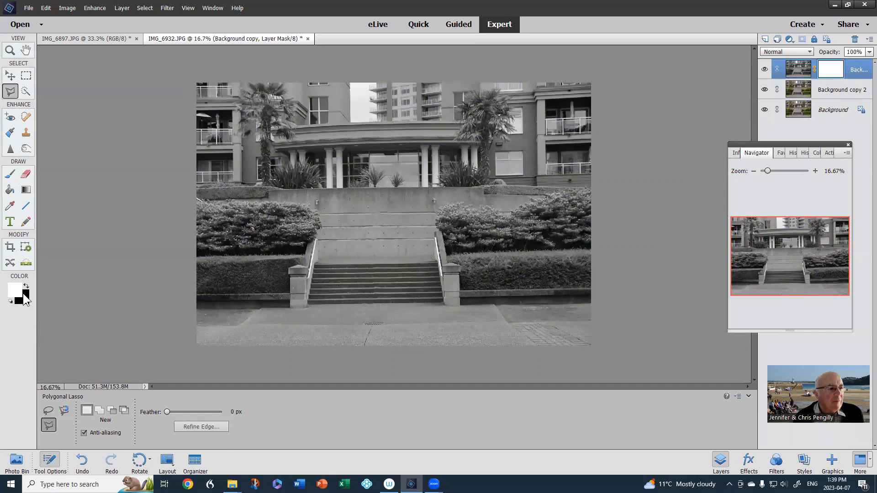
left_click(25, 287)
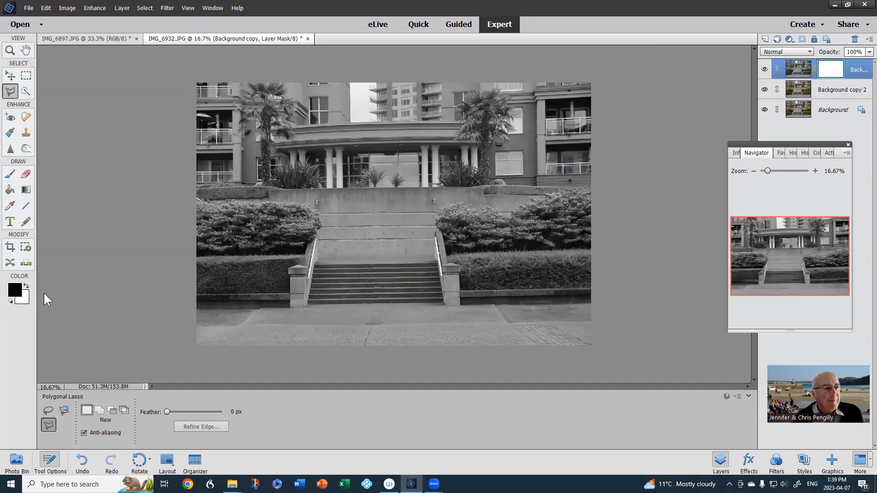
left_click(10, 178)
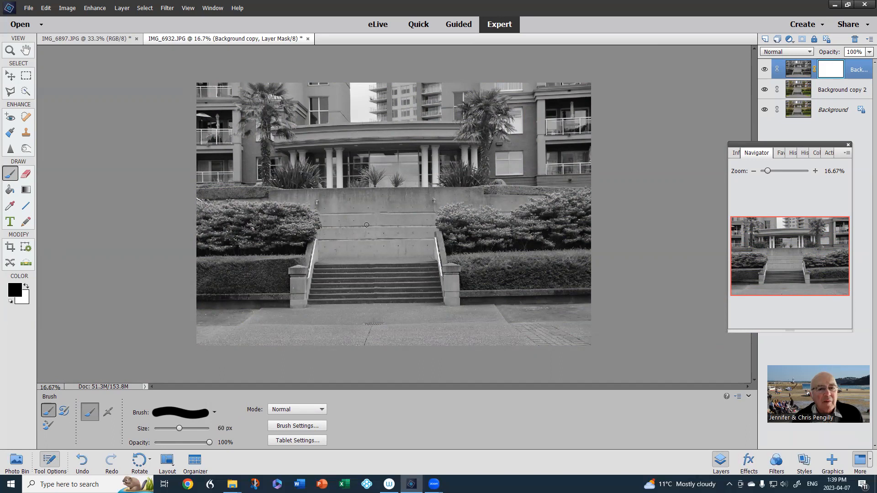
key("bracketright")
key("bracketright")
key("bracketright")
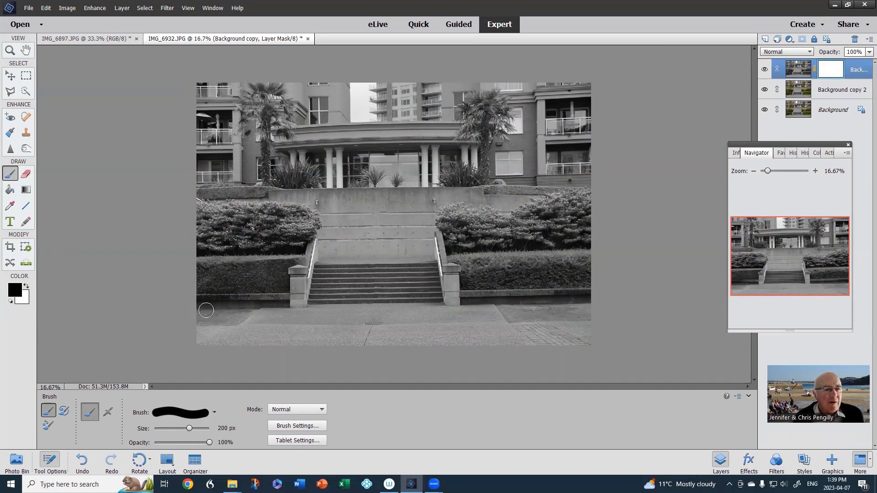
mouse_move(203, 316)
left_mouse_down()
mouse_move(245, 316)
mouse_move(201, 333)
mouse_move(219, 335)
left_mouse_up()
mouse_move(214, 297)
left_mouse_down()
mouse_move(204, 289)
mouse_move(272, 286)
left_mouse_up()
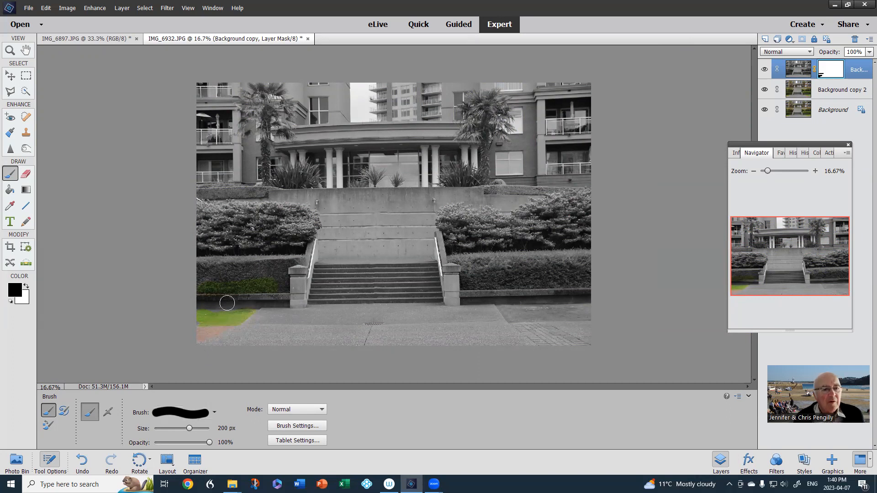
mouse_move(204, 264)
left_mouse_down()
mouse_move(293, 257)
mouse_move(277, 271)
mouse_move(229, 266)
mouse_move(212, 277)
mouse_move(210, 268)
mouse_move(206, 279)
mouse_move(200, 208)
mouse_move(257, 209)
mouse_move(298, 224)
mouse_move(305, 217)
mouse_move(236, 219)
mouse_move(204, 228)
mouse_move(199, 240)
mouse_move(290, 234)
left_mouse_up()
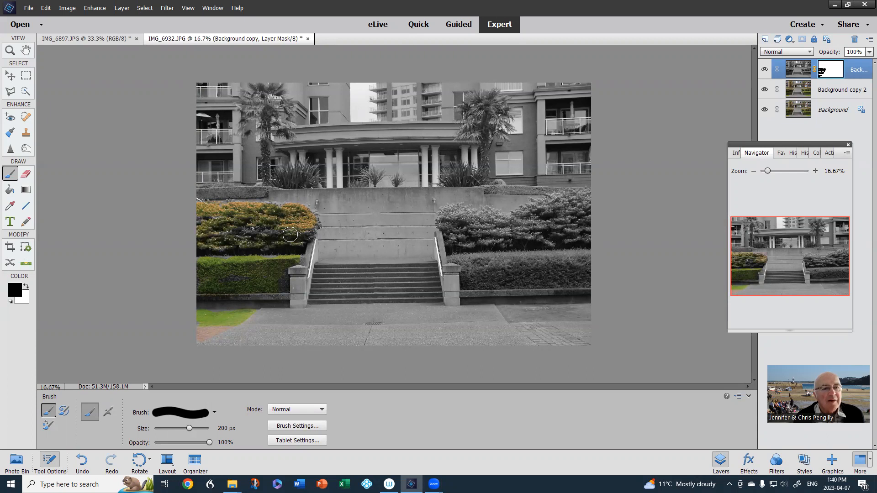
Step: Paint the layer mask in black over the shrubs, hedge and lawn right of the stairs to bring back their colour
mouse_move(473, 230)
left_mouse_down()
mouse_move(450, 215)
mouse_move(516, 223)
mouse_move(568, 195)
mouse_move(587, 197)
mouse_move(582, 218)
left_mouse_up()
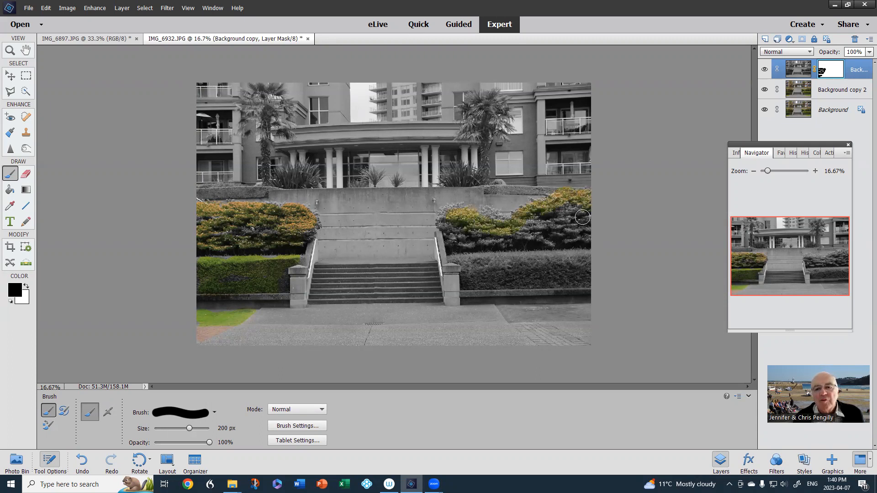
mouse_move(472, 245)
left_mouse_down()
mouse_move(452, 222)
mouse_move(502, 227)
mouse_move(505, 236)
mouse_move(547, 216)
mouse_move(565, 221)
mouse_move(563, 230)
mouse_move(535, 220)
mouse_move(490, 214)
left_mouse_up()
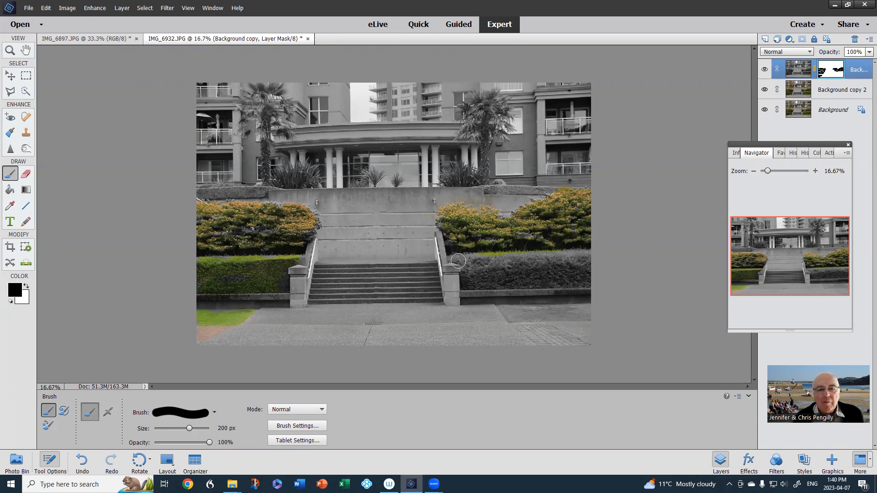
mouse_move(459, 261)
left_mouse_down()
mouse_move(580, 263)
mouse_move(572, 256)
mouse_move(507, 262)
mouse_move(468, 283)
mouse_move(472, 275)
mouse_move(576, 279)
left_mouse_up()
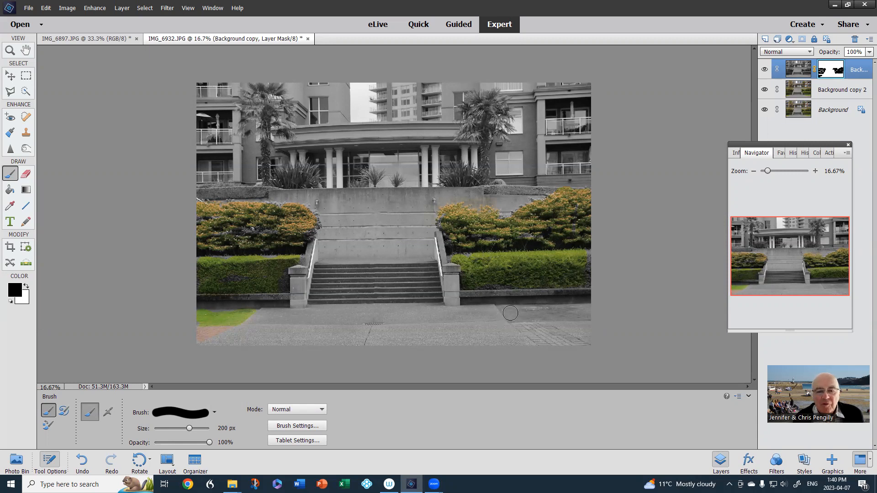
mouse_move(505, 314)
left_mouse_down()
mouse_move(583, 311)
mouse_move(526, 321)
mouse_move(507, 311)
left_mouse_up()
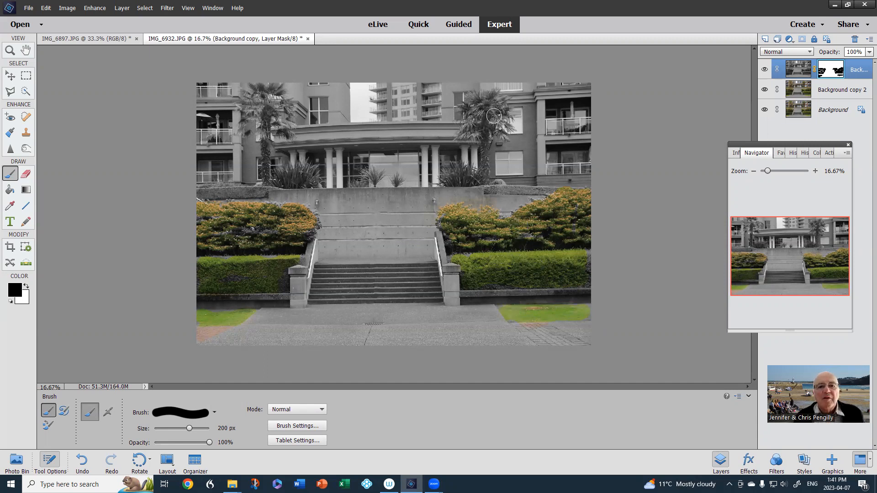
Step: Paint the layer mask in black over both palm trees and the plants around the entrance to restore their colour
mouse_move(501, 109)
left_mouse_down()
mouse_move(464, 102)
mouse_move(472, 112)
mouse_move(462, 141)
mouse_move(483, 121)
mouse_move(508, 131)
mouse_move(510, 124)
mouse_move(507, 116)
mouse_move(497, 125)
mouse_move(475, 182)
mouse_move(464, 169)
mouse_move(448, 180)
mouse_move(480, 175)
mouse_move(454, 178)
left_mouse_up()
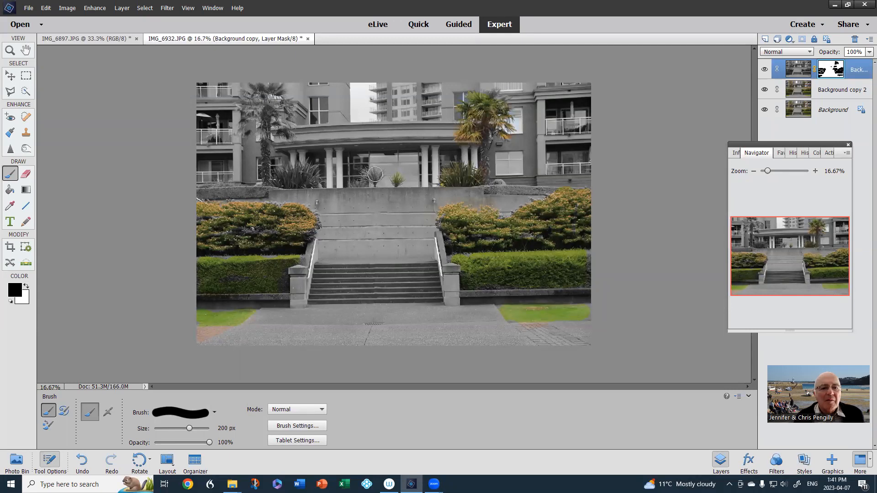
left_click_drag(372, 181, 375, 175)
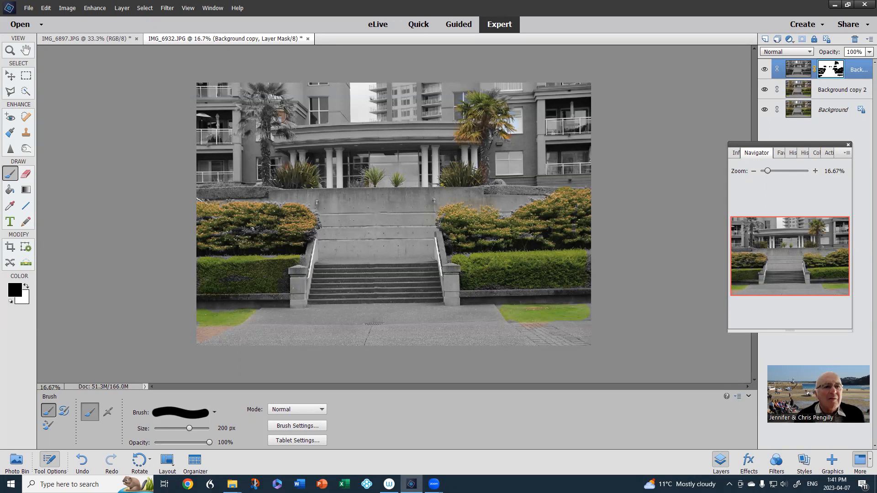
mouse_move(270, 94)
left_mouse_down()
mouse_move(247, 120)
mouse_move(257, 136)
mouse_move(310, 117)
mouse_move(281, 109)
mouse_move(269, 88)
left_mouse_up()
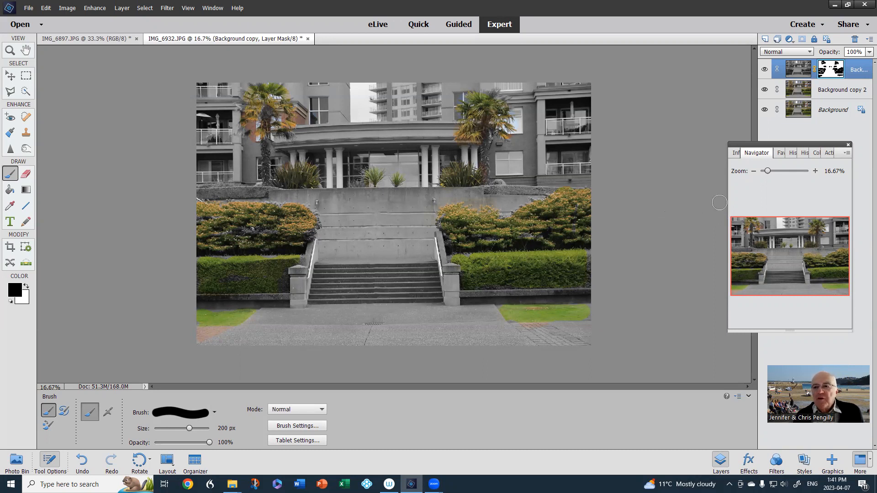
Step: Look through the cursor colour info, the navigator preview and the favourite effects
left_click(736, 152)
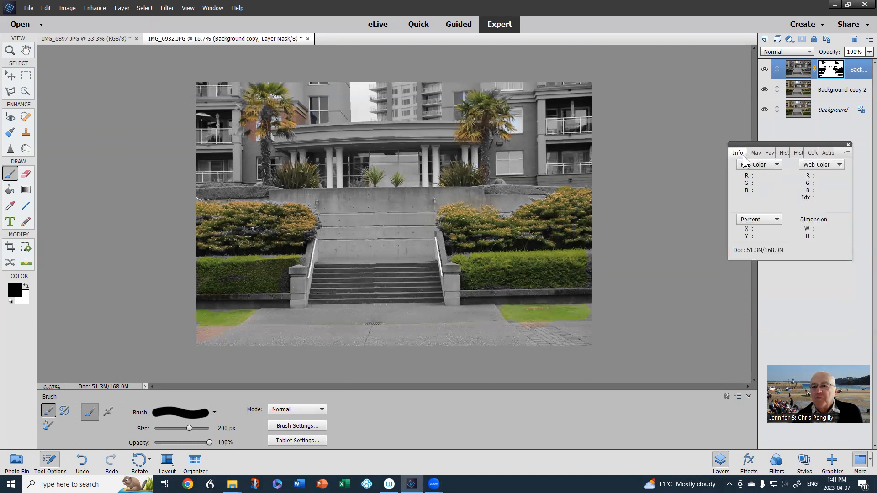
left_click(757, 153)
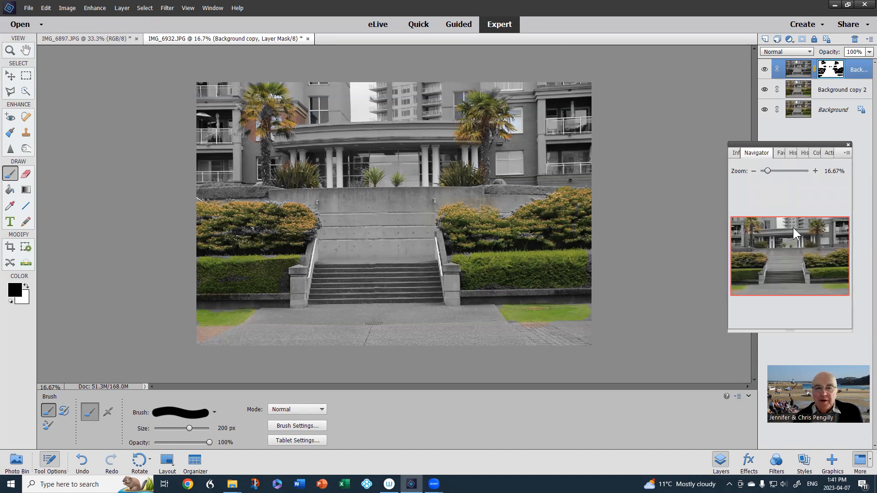
left_click(781, 154)
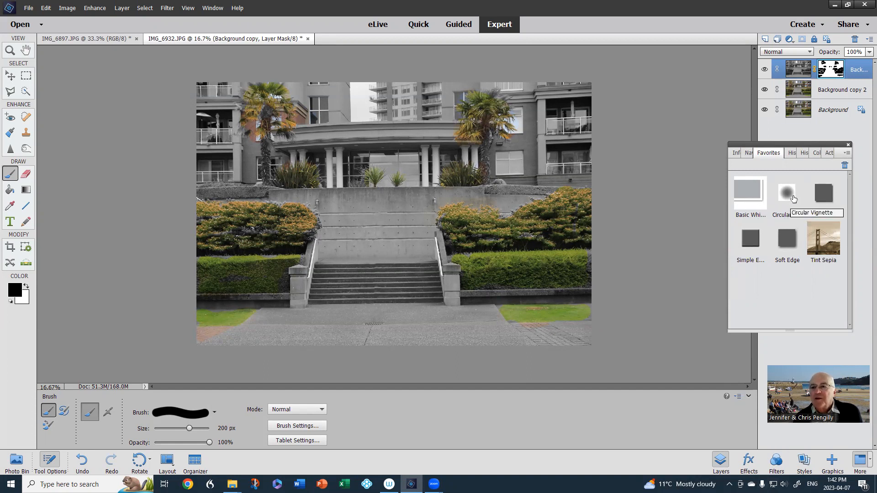
Step: Revert the image to its Open state in the edit history, and restore the latest brush stroke
left_click(790, 150)
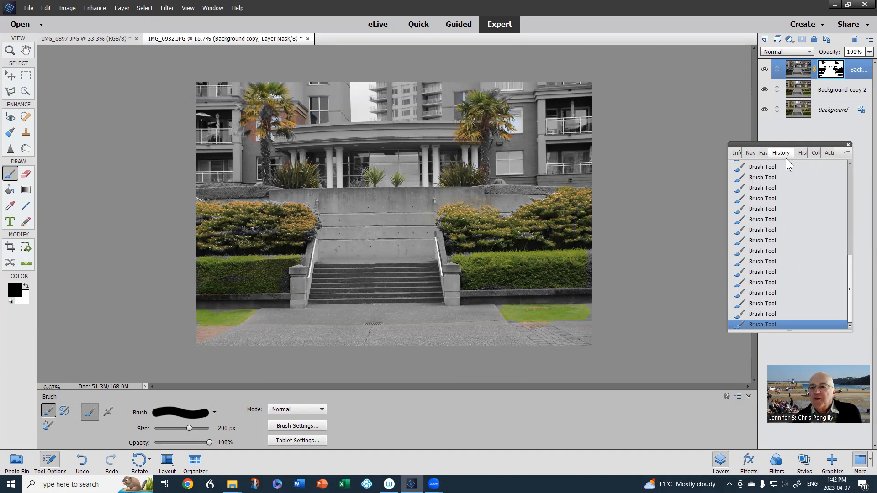
left_click(851, 207)
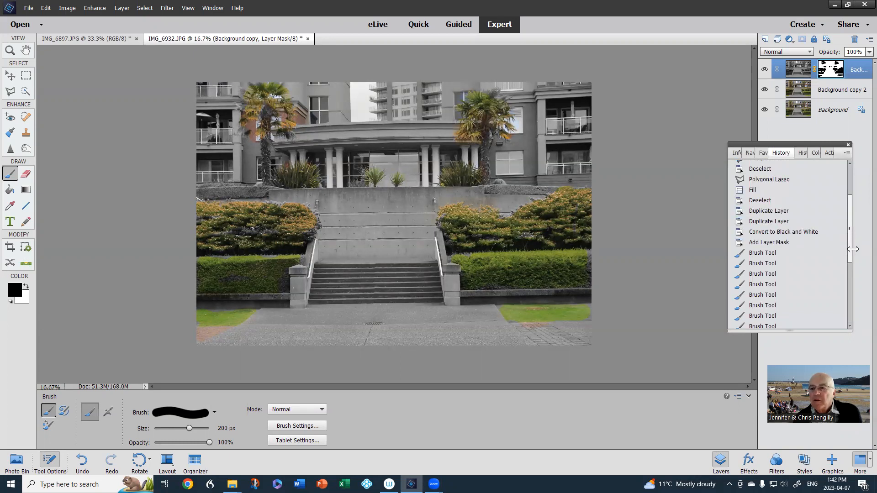
left_click_drag(850, 233, 846, 182)
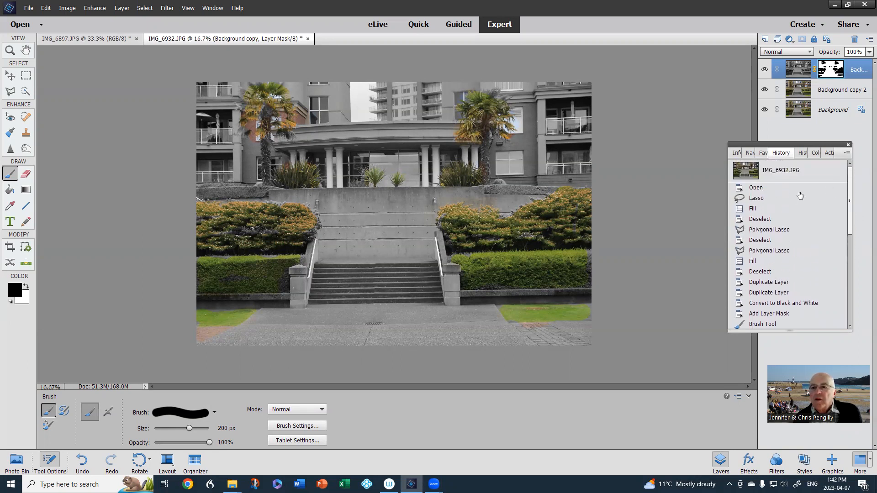
left_click(756, 188)
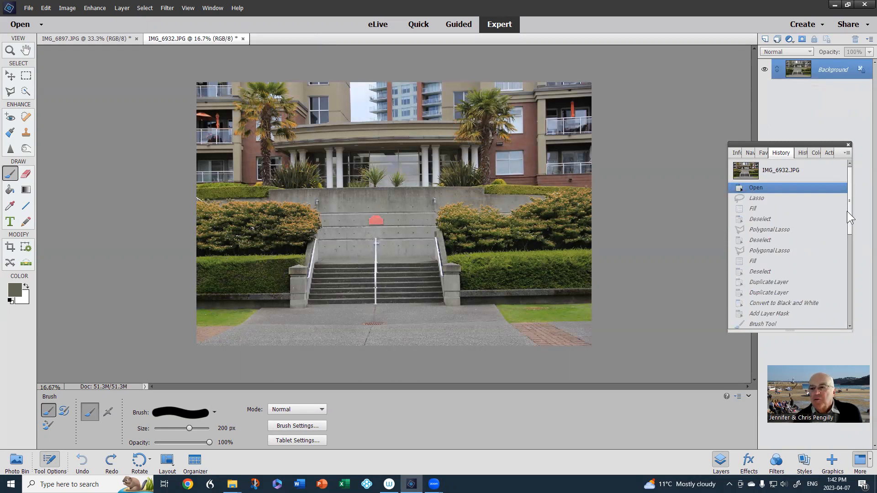
left_click_drag(850, 210, 853, 314)
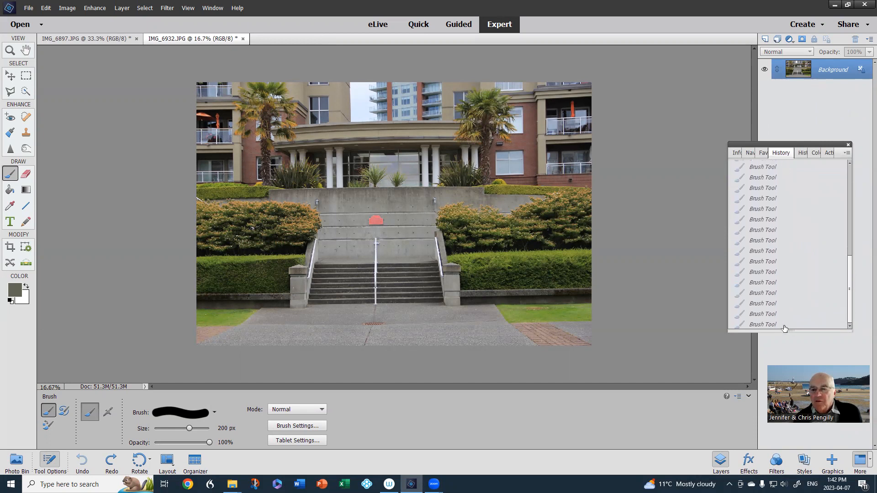
left_click(770, 325)
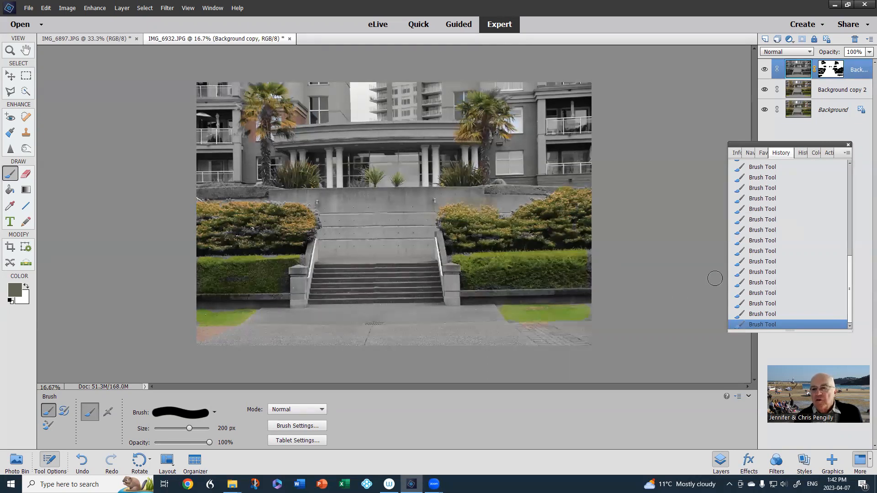
Step: Step back in the history to the brush strokes before the palm trees were coloured, and return to the latest stroke
left_click(756, 230)
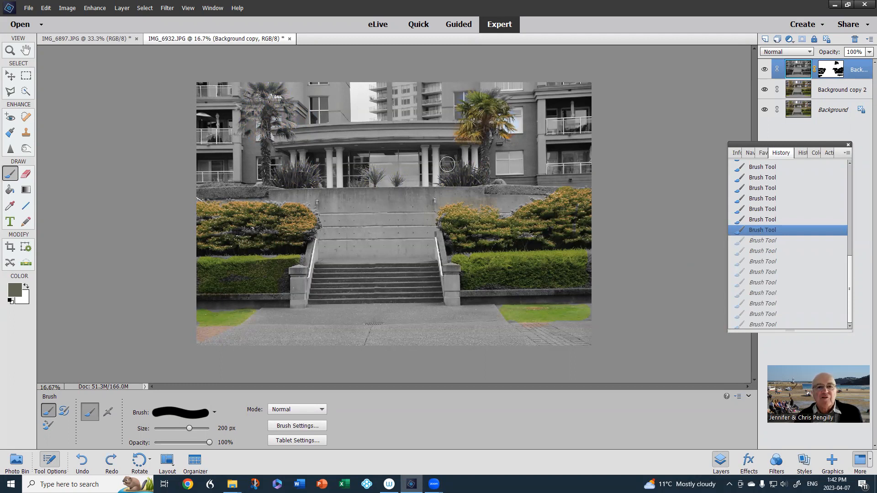
left_click(761, 219)
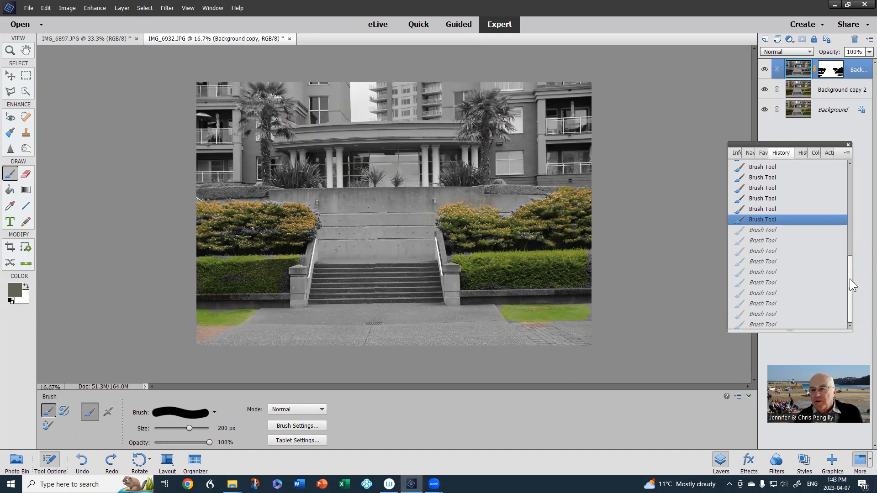
left_click(761, 325)
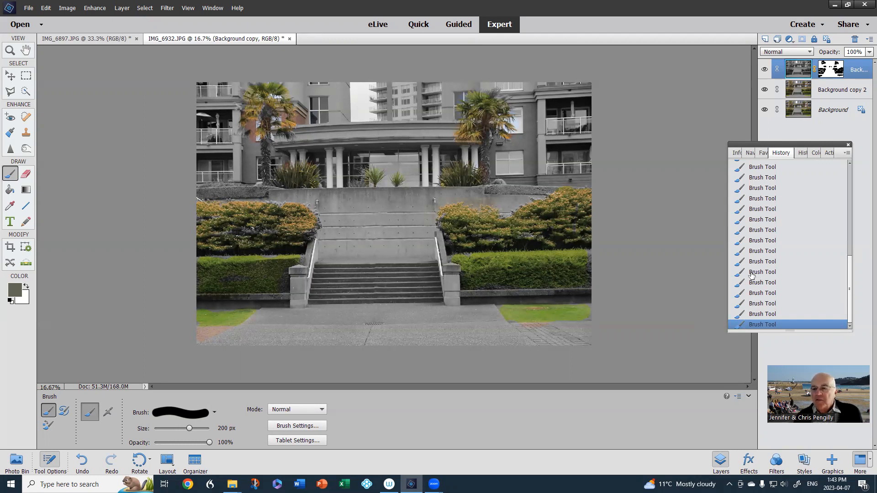
Step: Examine the image's colour histogram, the lighting adjustment commands and the default colour swatches
left_click(805, 154)
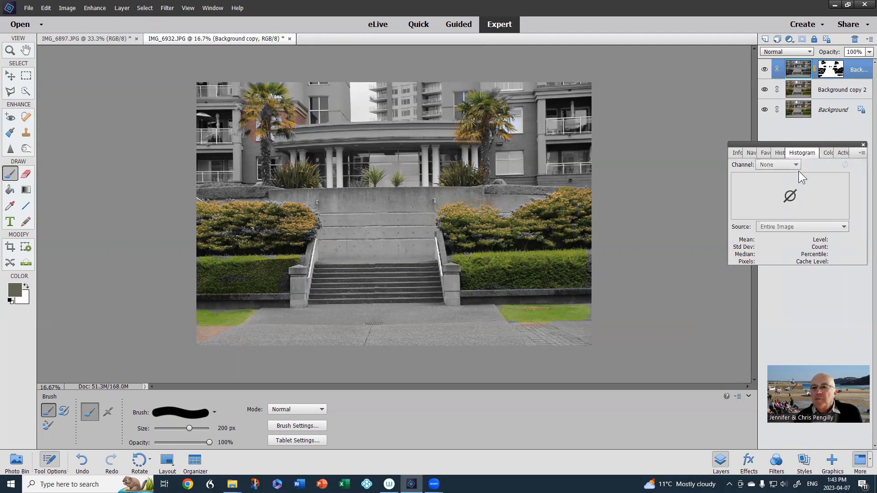
left_click(68, 9)
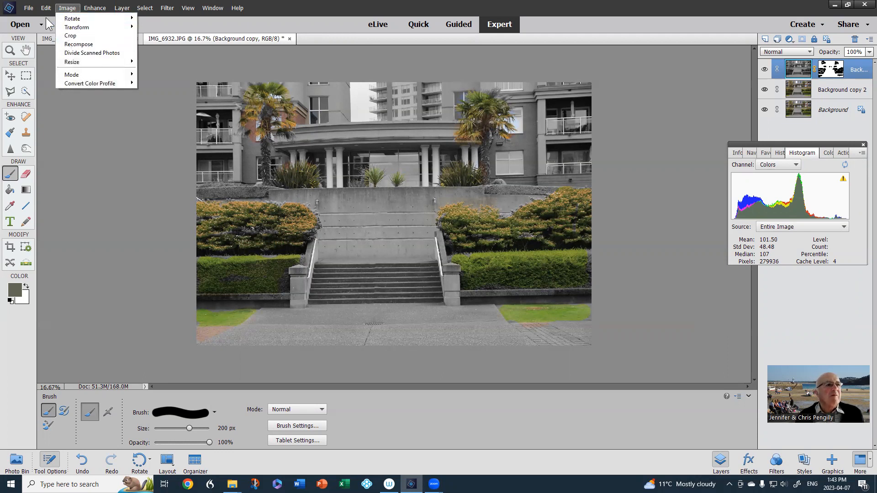
mouse_move(89, 11)
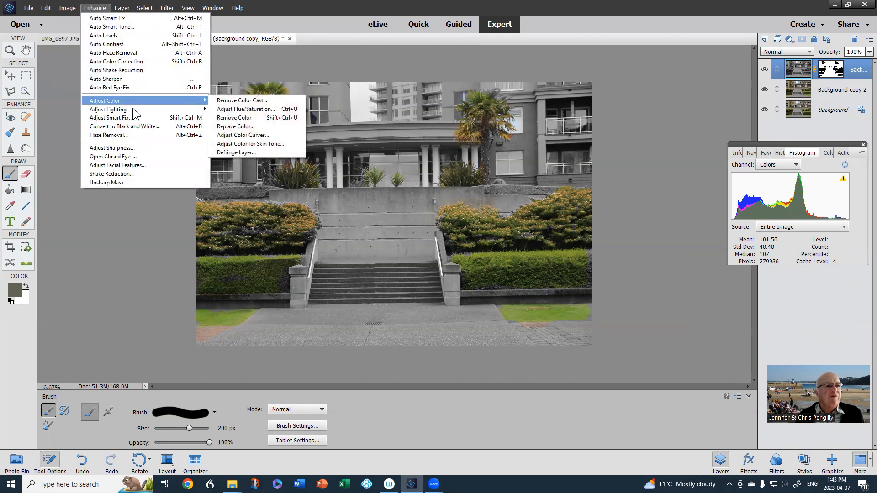
mouse_move(135, 111)
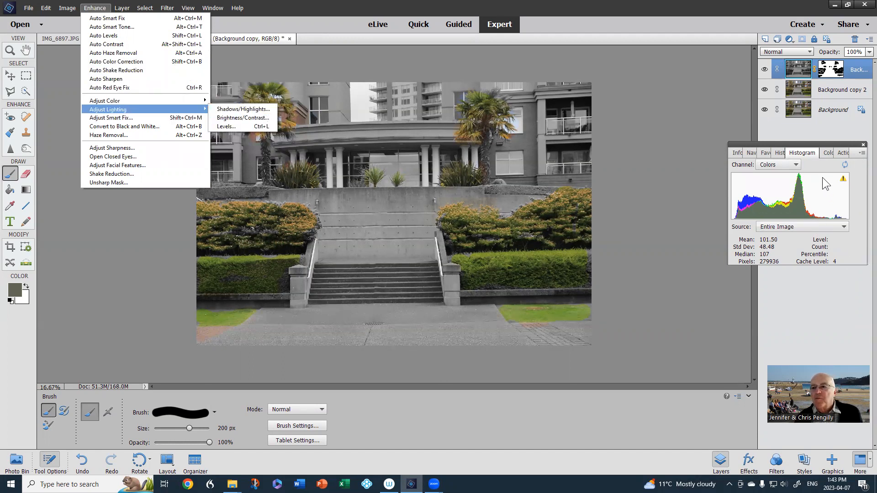
left_click(826, 151)
left_click(826, 151)
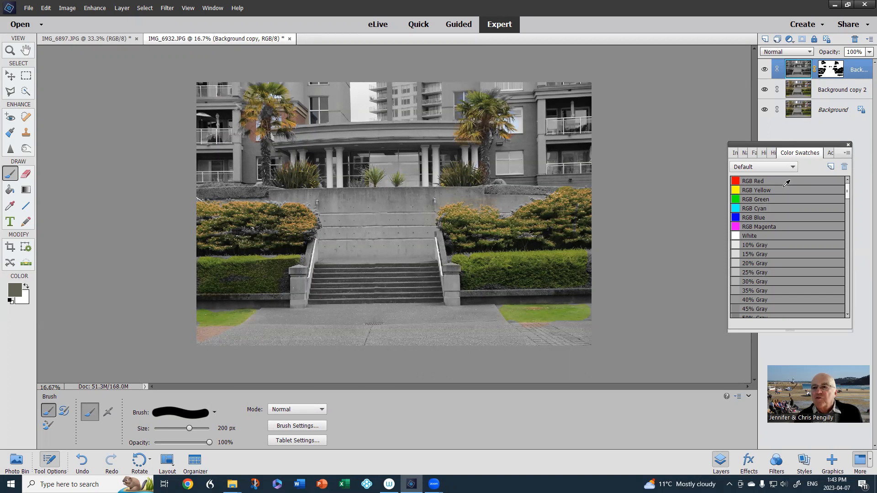
Step: Run the Sepia Toning with Grain action on the image and close the floating palette window
left_click(828, 151)
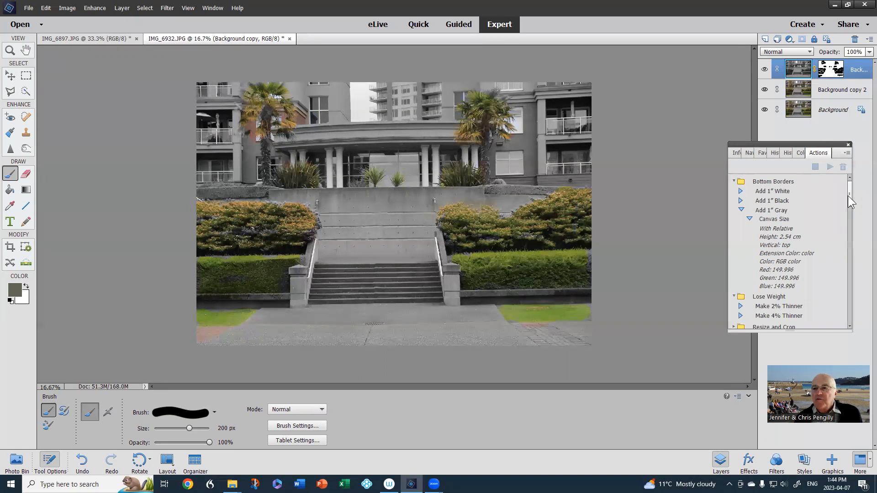
left_click_drag(849, 202, 856, 271)
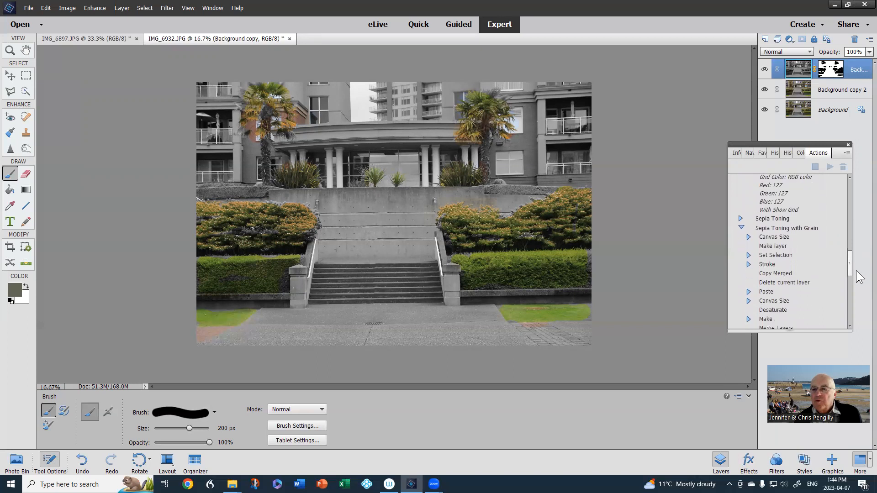
left_click(796, 228)
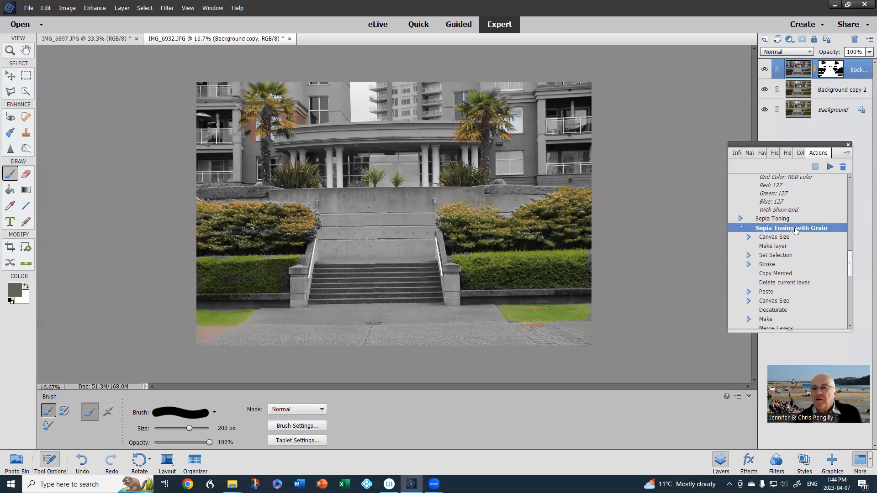
left_click(831, 168)
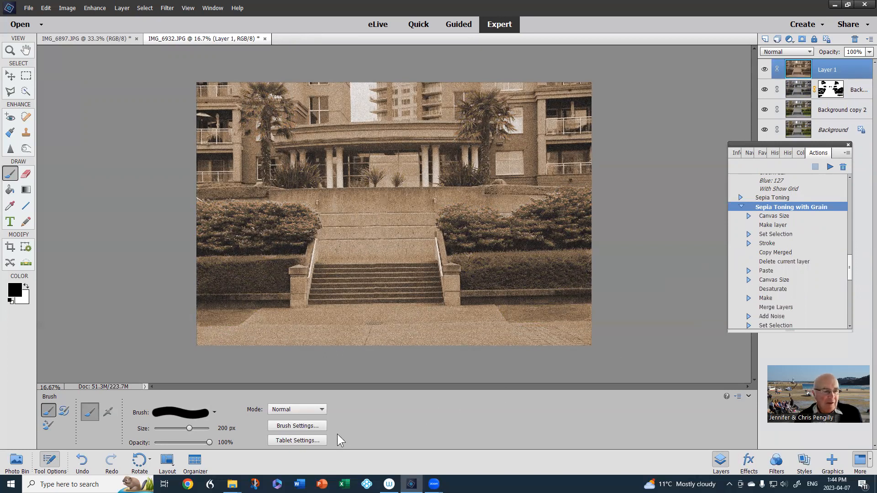
left_click(848, 145)
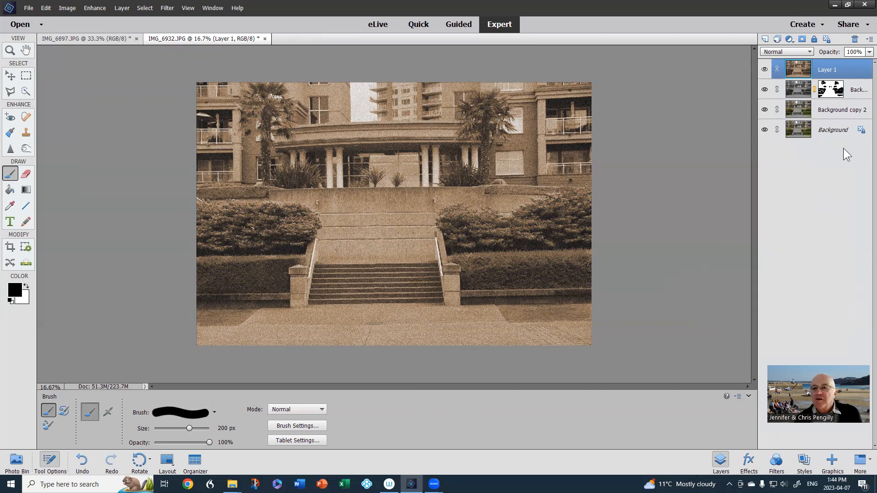
Step: Undo the Add Noise operation of the sepia action
left_click(82, 463)
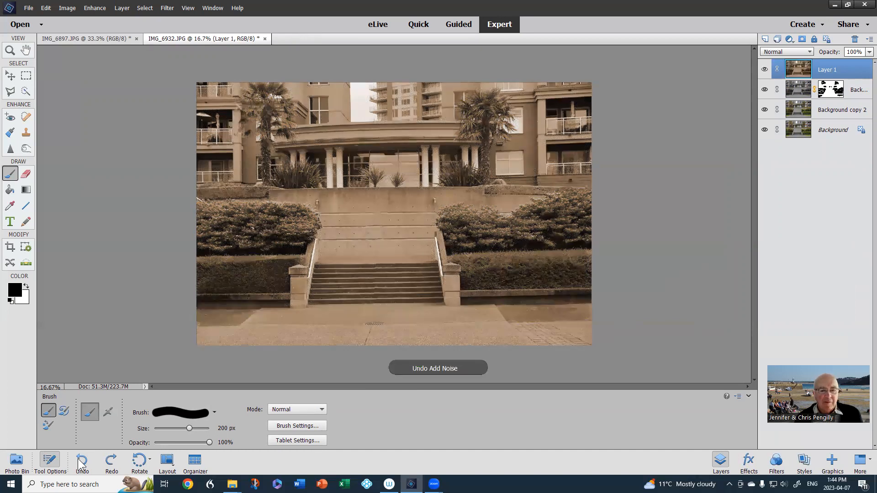